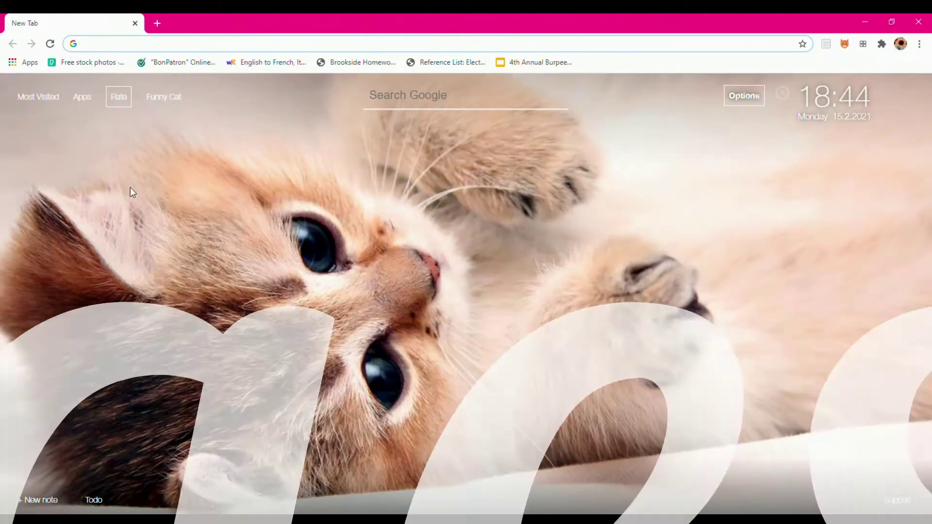
Open a new blank Google Slides presentation and close its theme choices.
{"action": "mouse_move", "coordinate": [86, 98]}
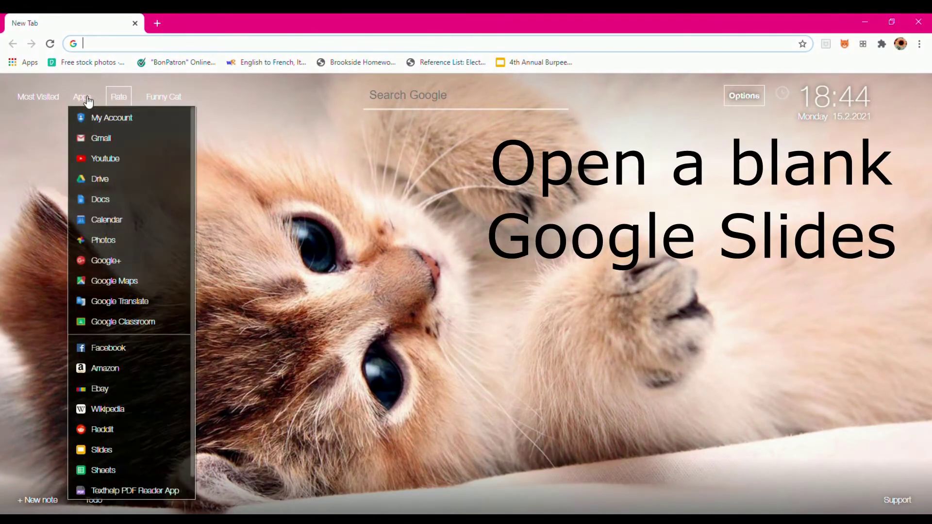
{"action": "left_click", "coordinate": [94, 450]}
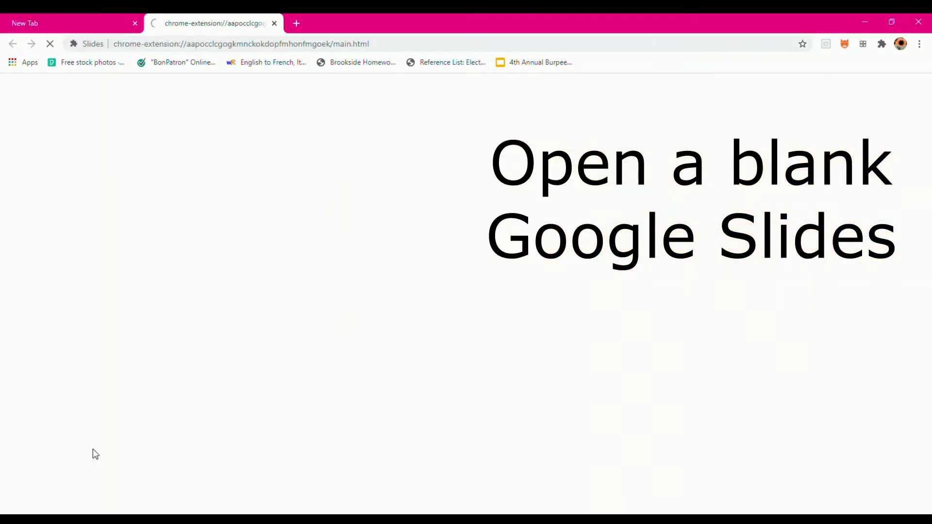
{"action": "left_click", "coordinate": [191, 193]}
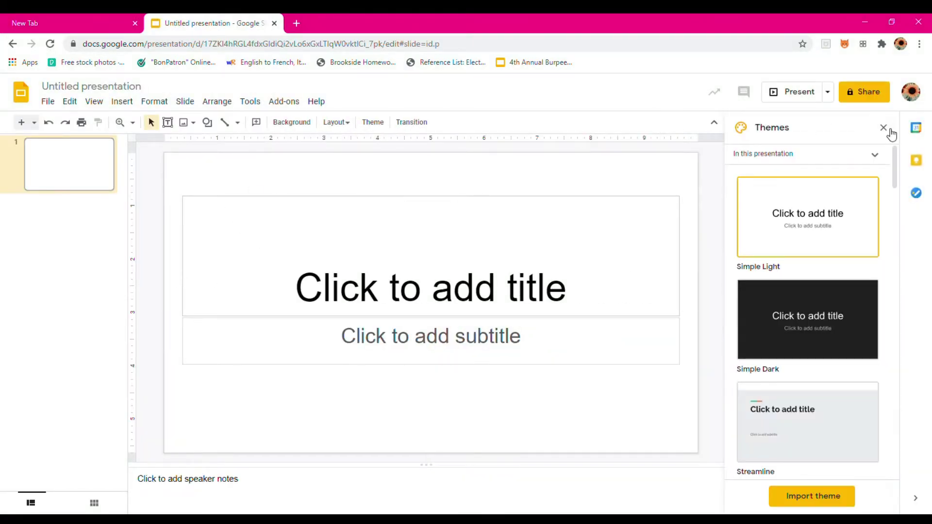
{"action": "left_click", "coordinate": [883, 127]}
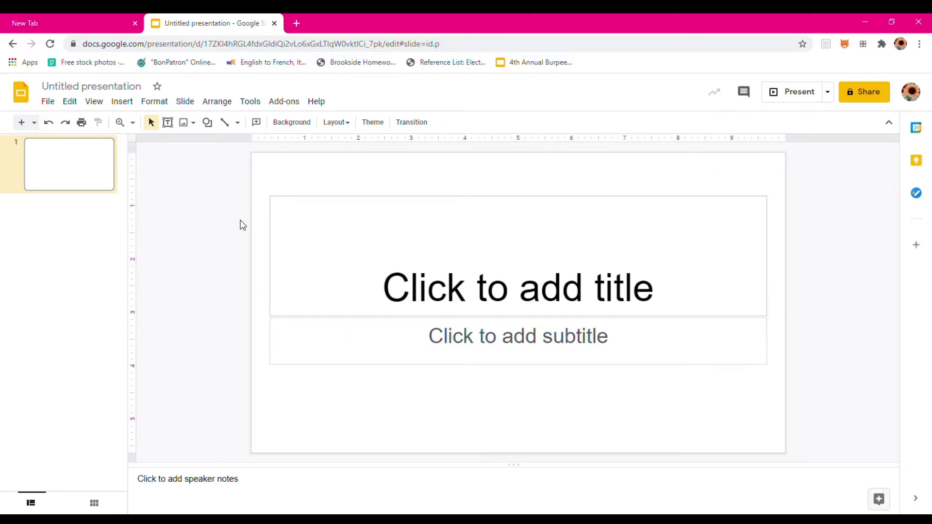
Search the web for "coolors color palette" in a new browser tab, then open the Coolors palette generator and generate a palette.
{"action": "left_click", "coordinate": [296, 23]}
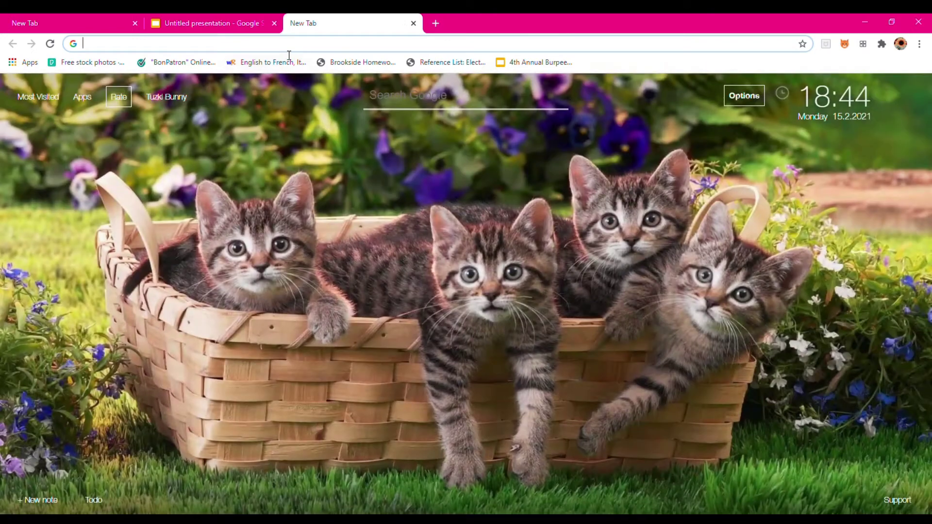
{"action": "type", "text": "coolors"}
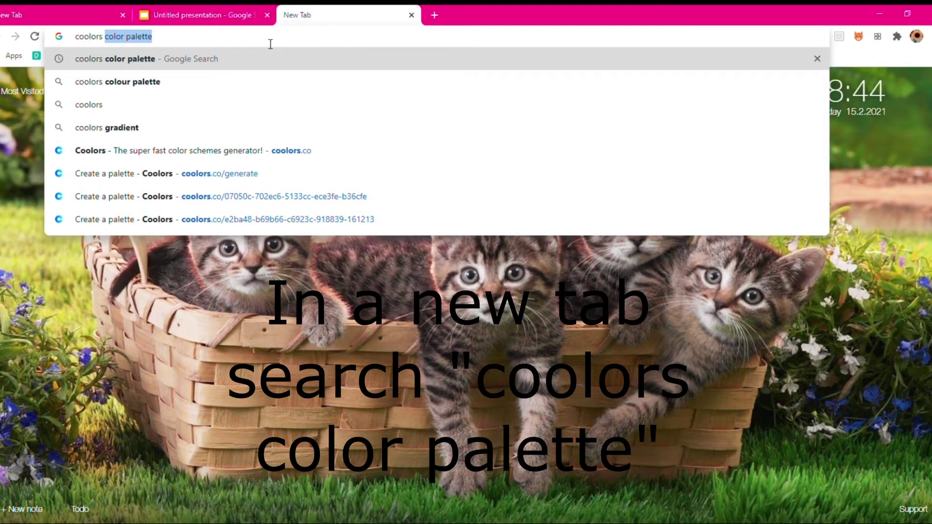
{"action": "key", "text": "Return"}
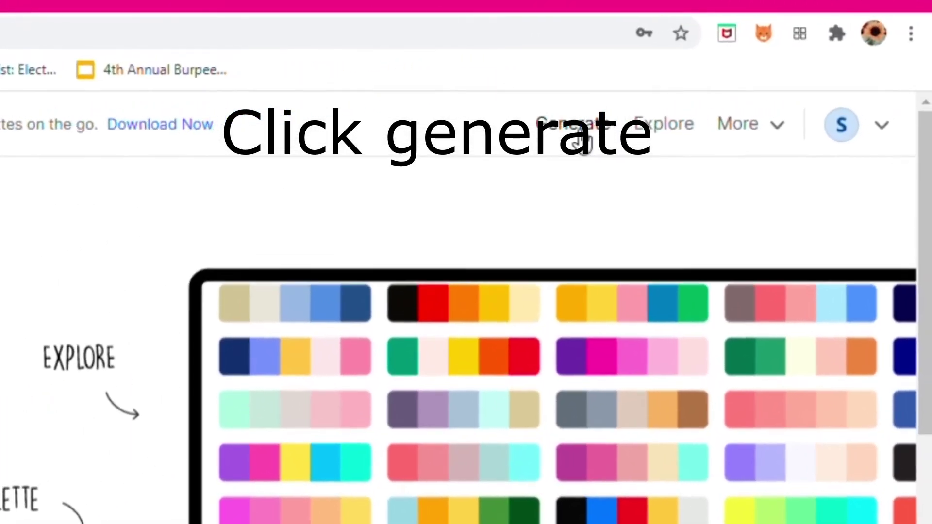
{"action": "left_click", "coordinate": [629, 114]}
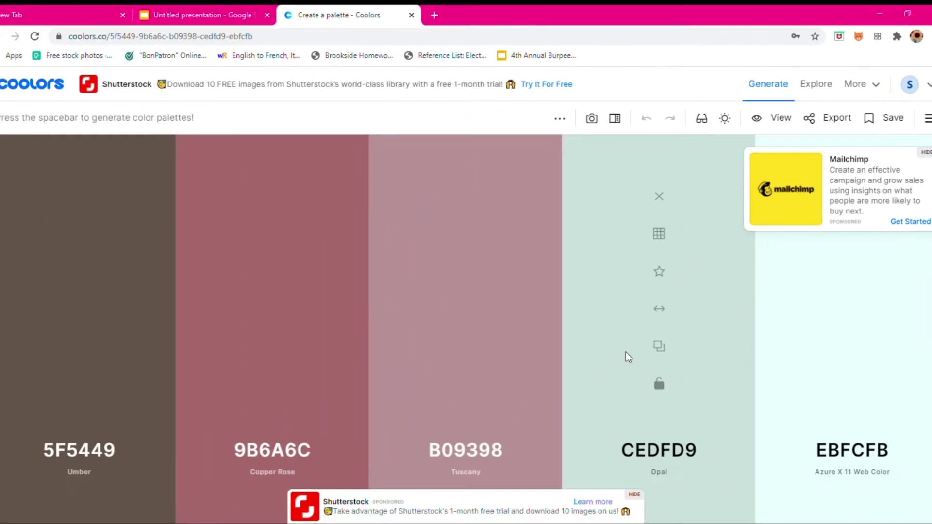
{"action": "key", "text": "space"}
Search Google for "aesthetic purple and pink pictures" in another new browser tab.
{"action": "left_click", "coordinate": [441, 21]}
{"action": "type", "text": "aesthe"}
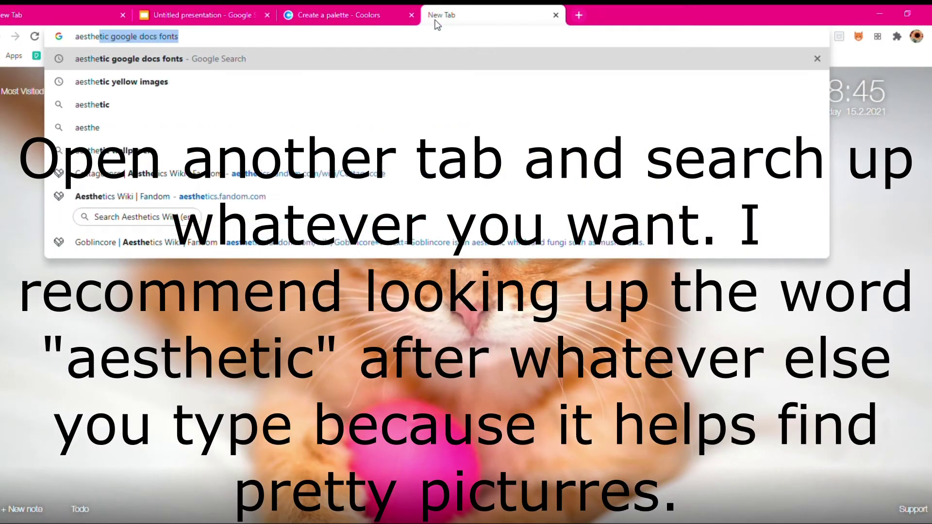
{"action": "key", "text": "BackSpace"}
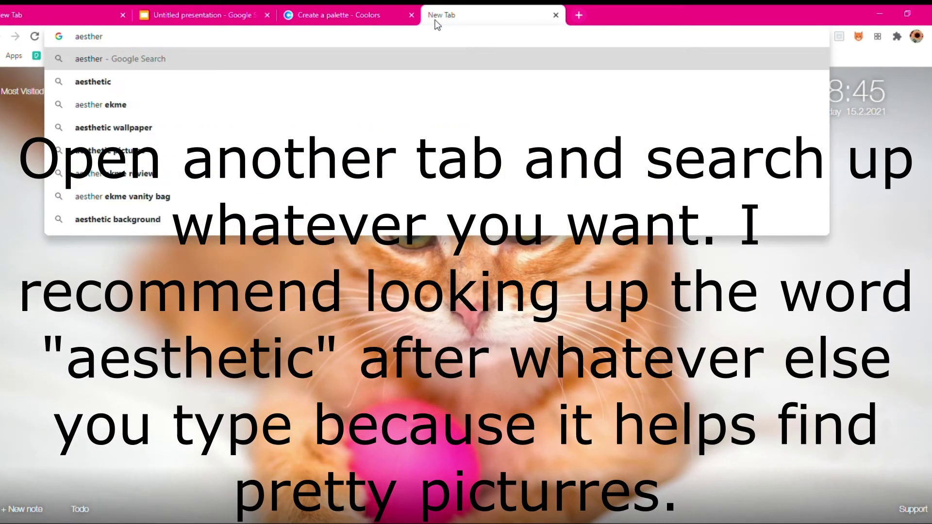
{"action": "type", "text": "tic"}
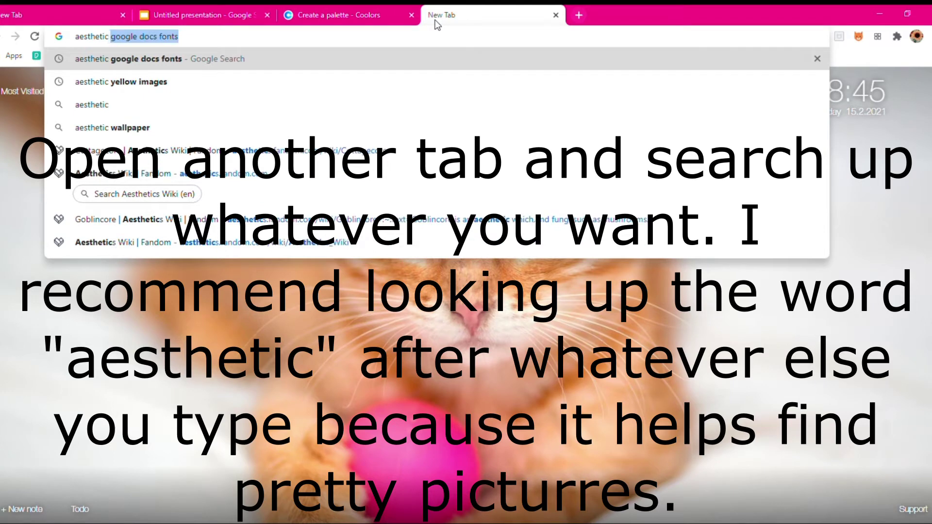
{"action": "type", "text": " purple and pink"}
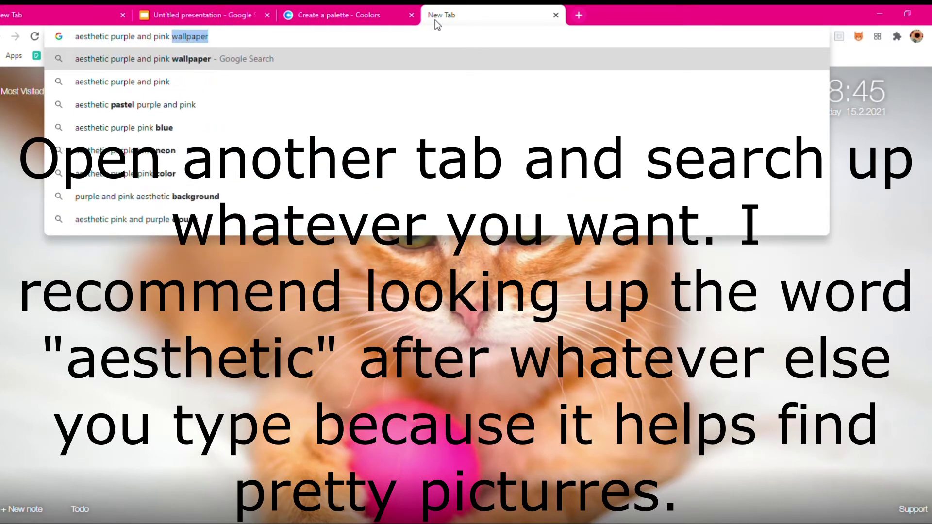
{"action": "type", "text": " pictures"}
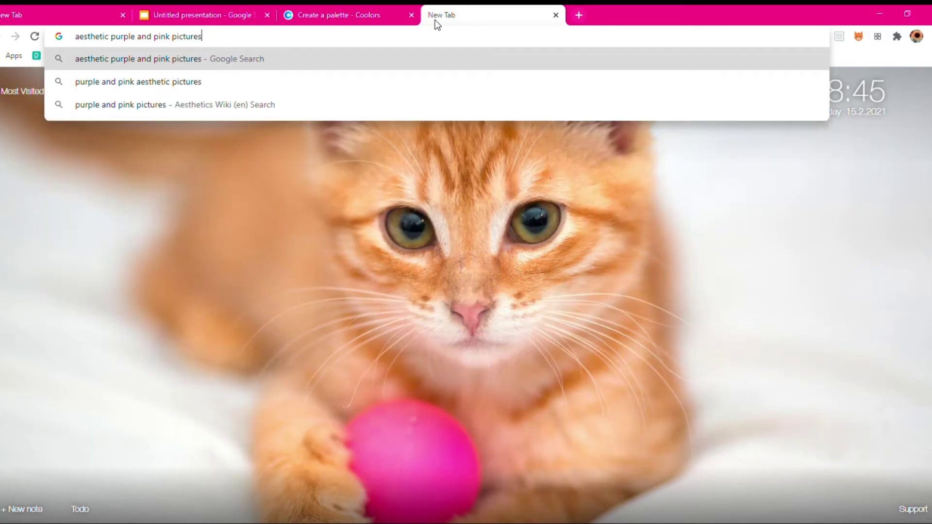
{"action": "key", "text": "Return"}
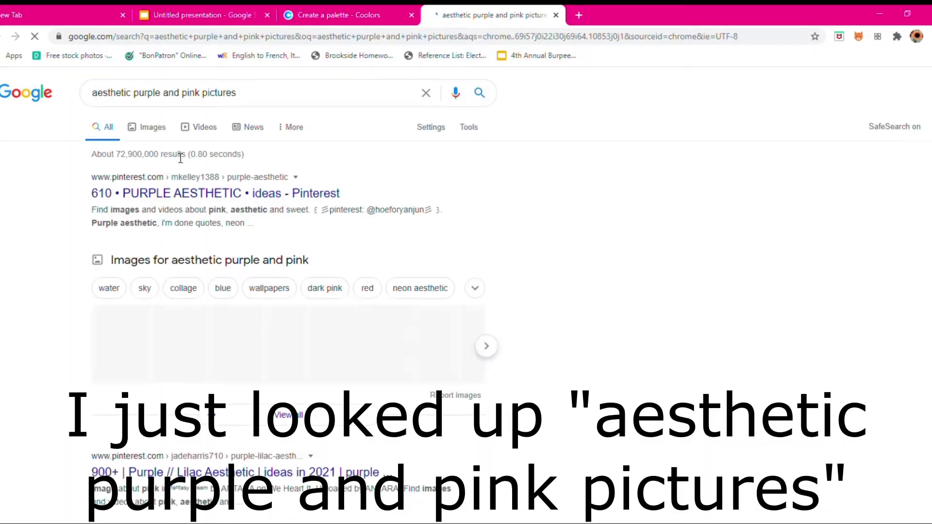
Show the image results and download the pink and purple sunset street picture as Photo 1.jpg.
{"action": "left_click", "coordinate": [149, 134]}
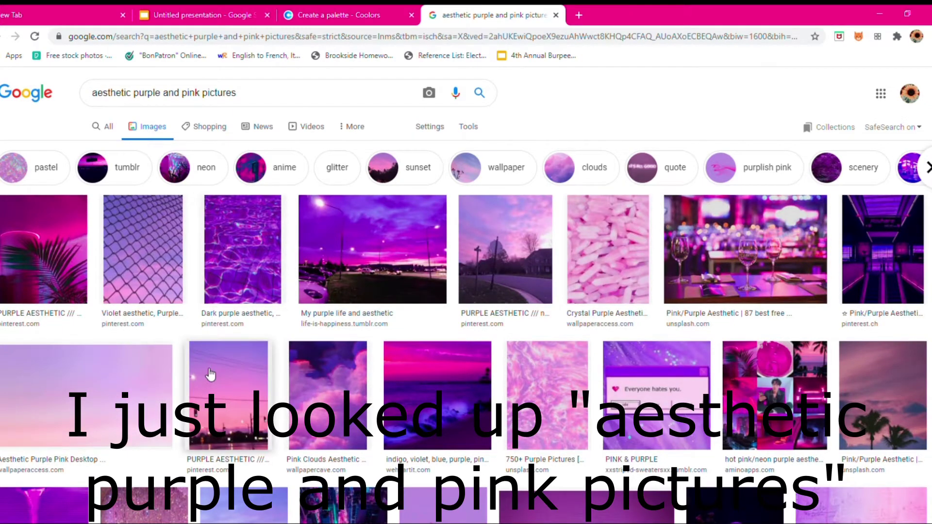
{"action": "left_click", "coordinate": [226, 405]}
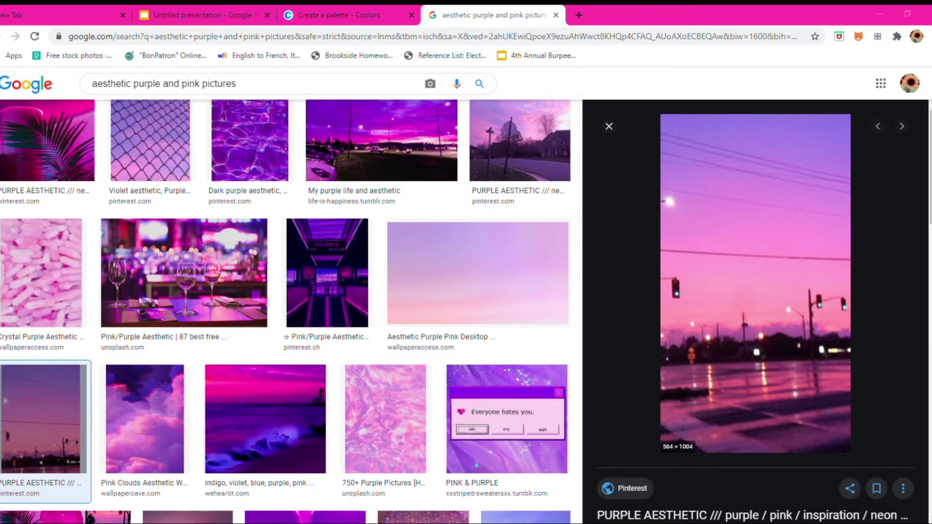
{"action": "key", "text": "Return"}
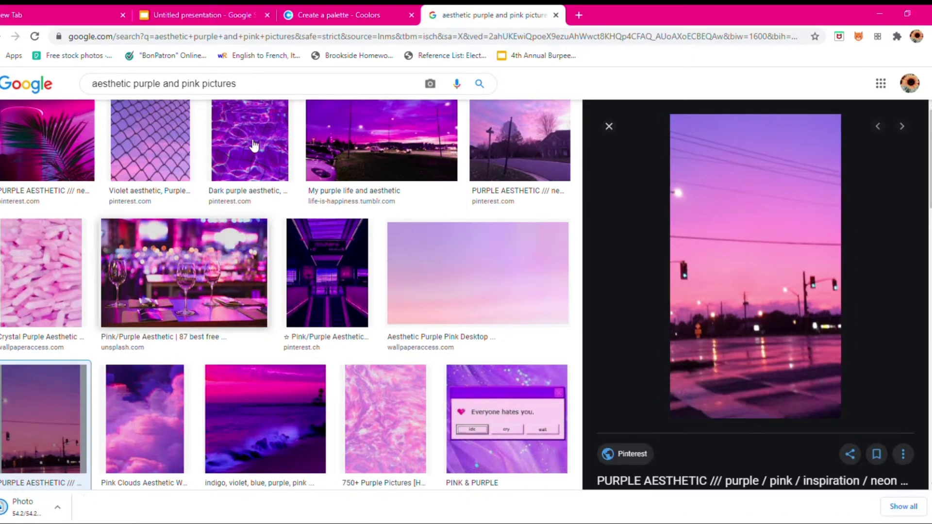
Return to Coolors and load Photo 1.jpg into the image picker.
{"action": "left_click", "coordinate": [345, 18]}
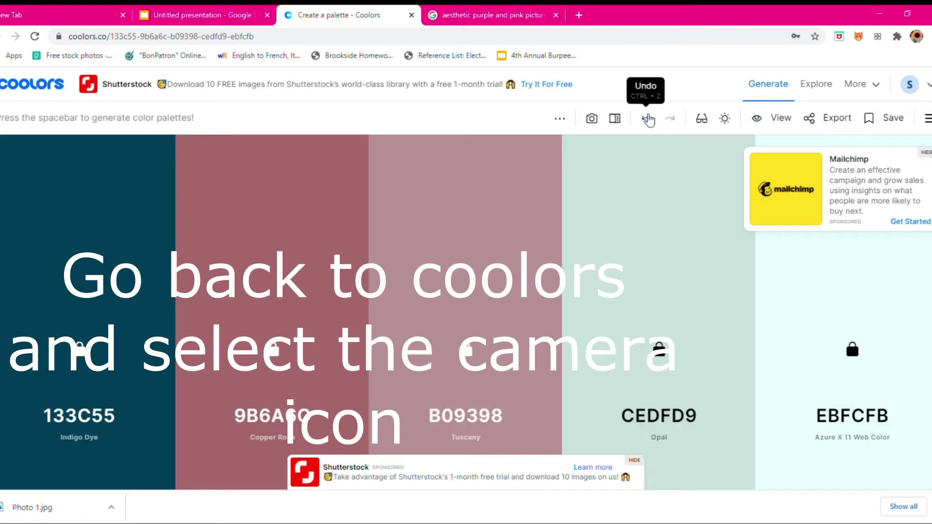
{"action": "left_click", "coordinate": [600, 118]}
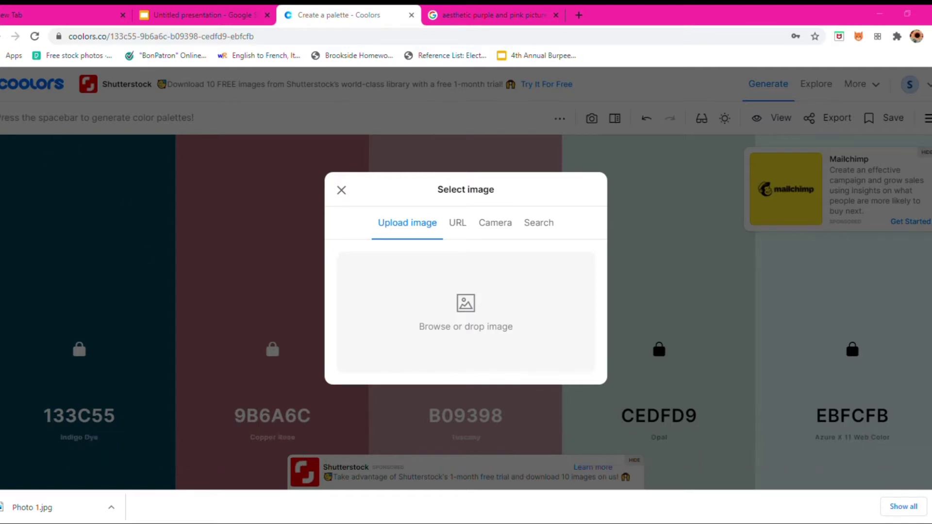
{"action": "double_click", "coordinate": [363, 273]}
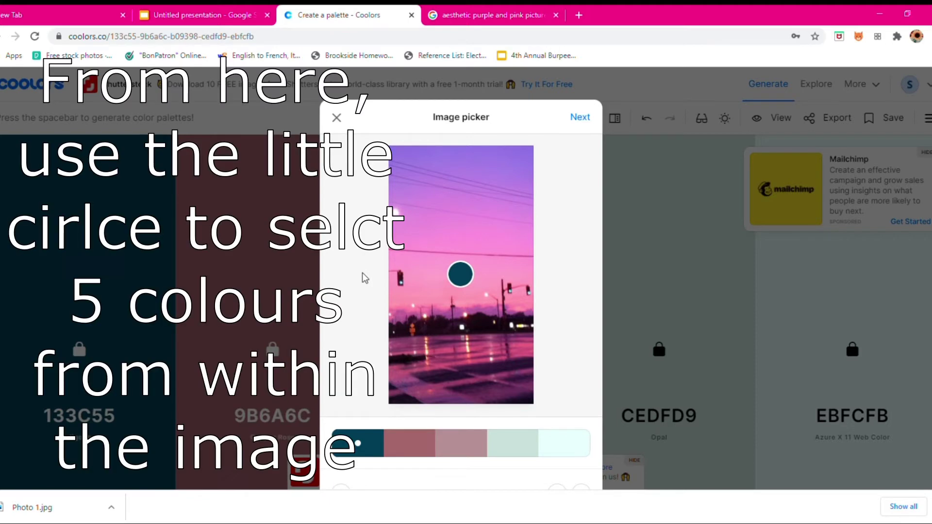
Pick five palette colours from the photo: light pink, dark mauve, medium purple, dark purple and berry purple.
{"action": "left_click_drag", "start_coordinate": [460, 274], "coordinate": [401, 285]}
{"action": "left_click", "coordinate": [422, 446]}
{"action": "left_click", "coordinate": [461, 443]}
{"action": "left_click_drag", "start_coordinate": [461, 274], "coordinate": [458, 316]}
{"action": "left_click", "coordinate": [512, 443]}
{"action": "left_click", "coordinate": [564, 442]}
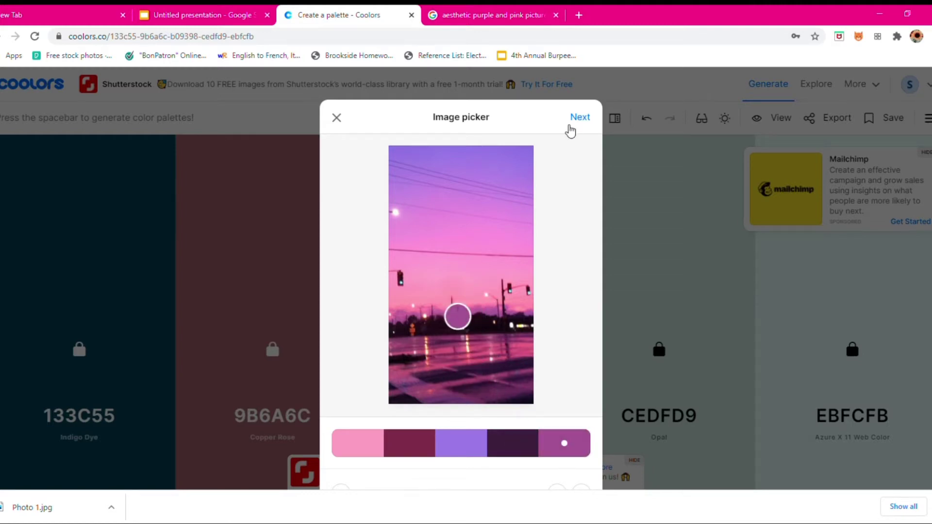
Save the picked colours as a palette named "Pink and Purple".
{"action": "left_click", "coordinate": [582, 118]}
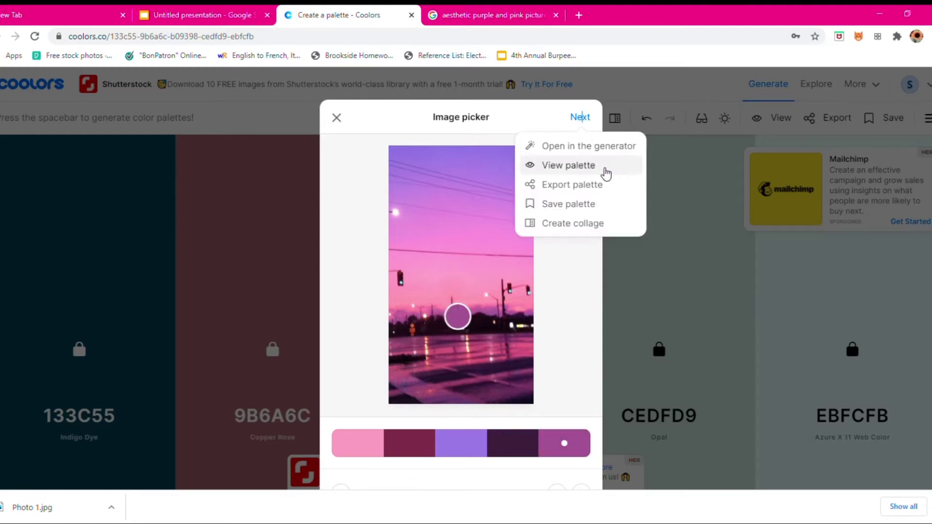
{"action": "left_click", "coordinate": [564, 208]}
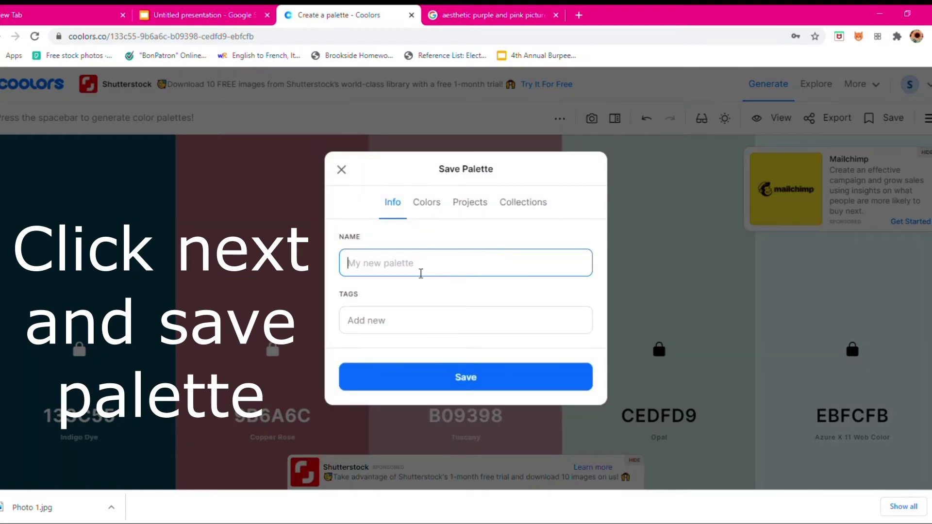
{"action": "type", "text": "Pink and Purple"}
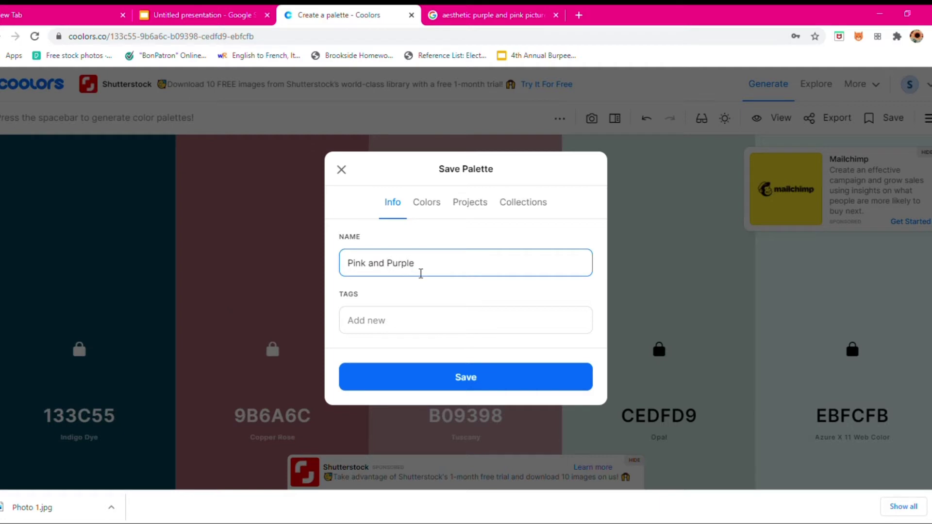
{"action": "key", "text": "Return"}
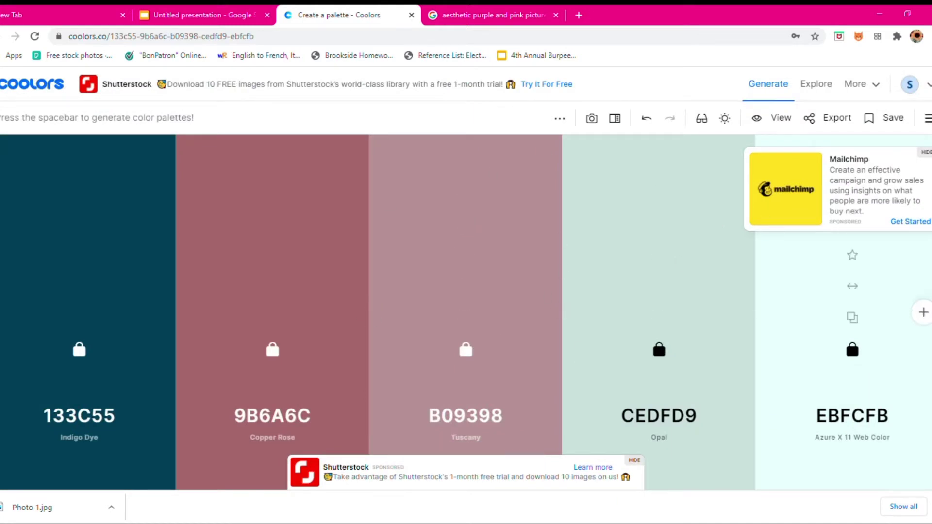
Load the Pink and Purple palette from the library and copy the hex code of Carnation Pink, FAA5C6.
{"action": "left_click", "coordinate": [927, 118]}
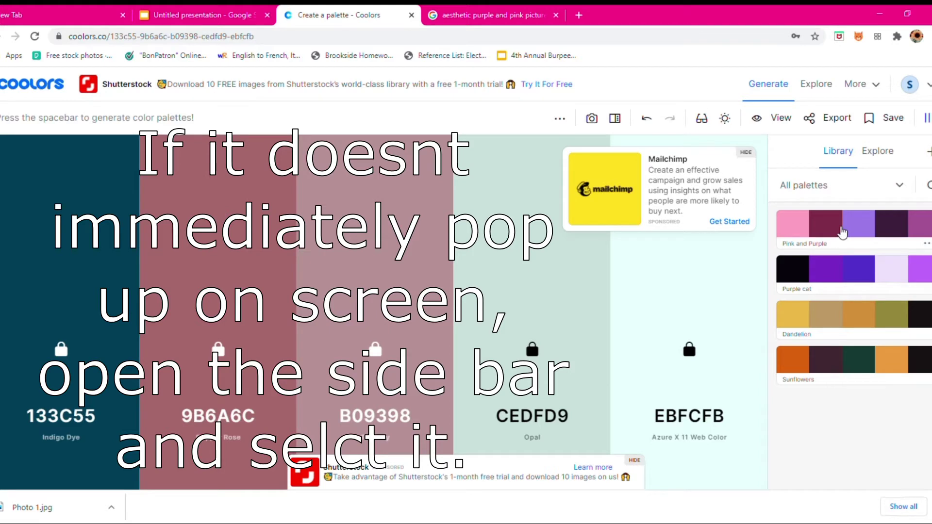
{"action": "left_click", "coordinate": [843, 232]}
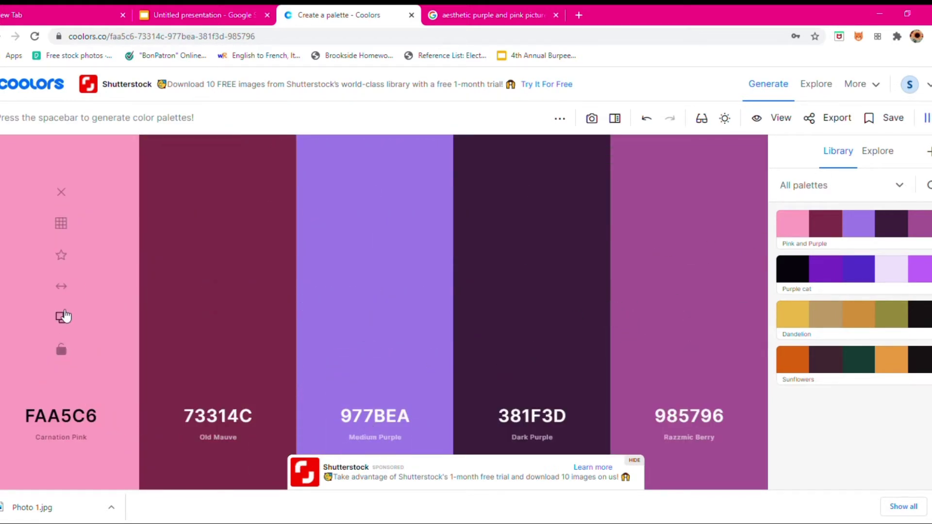
{"action": "left_click", "coordinate": [66, 321]}
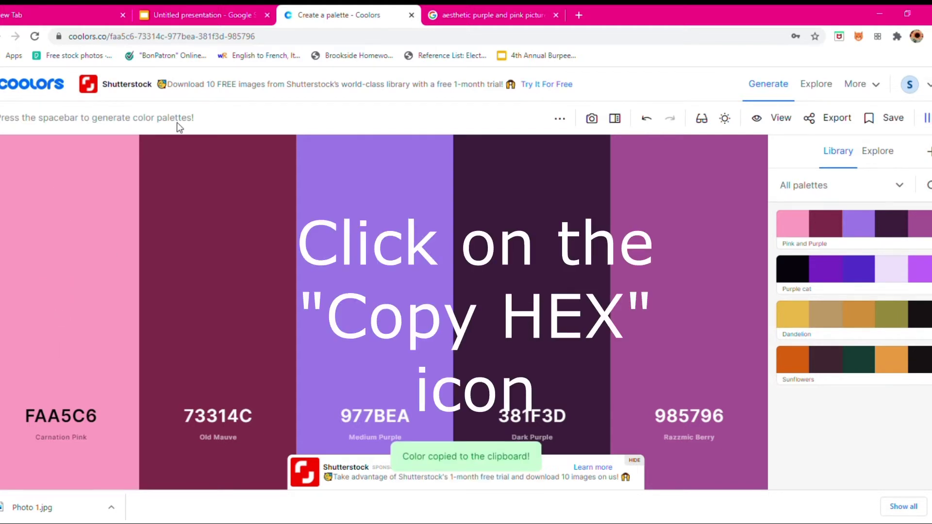
Switch to the Google Slides presentation and set the slide background to the custom colour FAA5C6.
{"action": "left_click", "coordinate": [203, 15]}
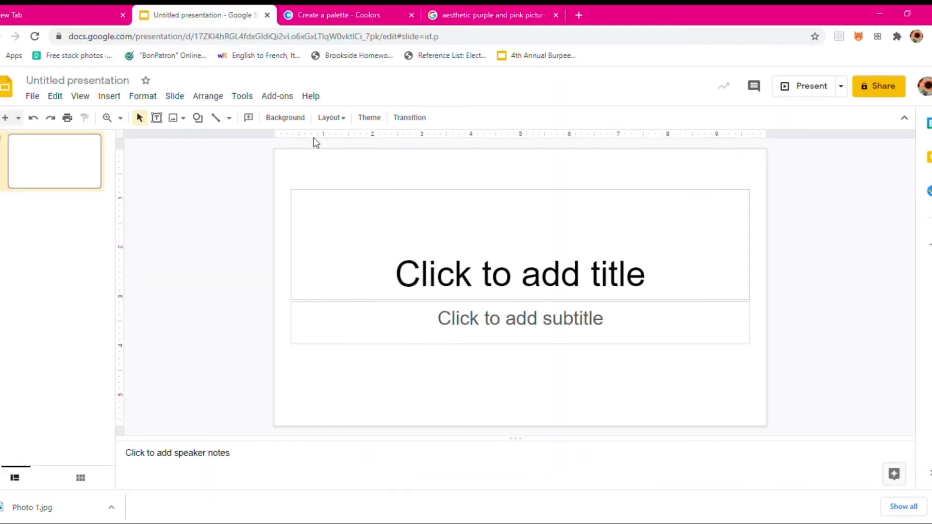
{"action": "left_click", "coordinate": [296, 119]}
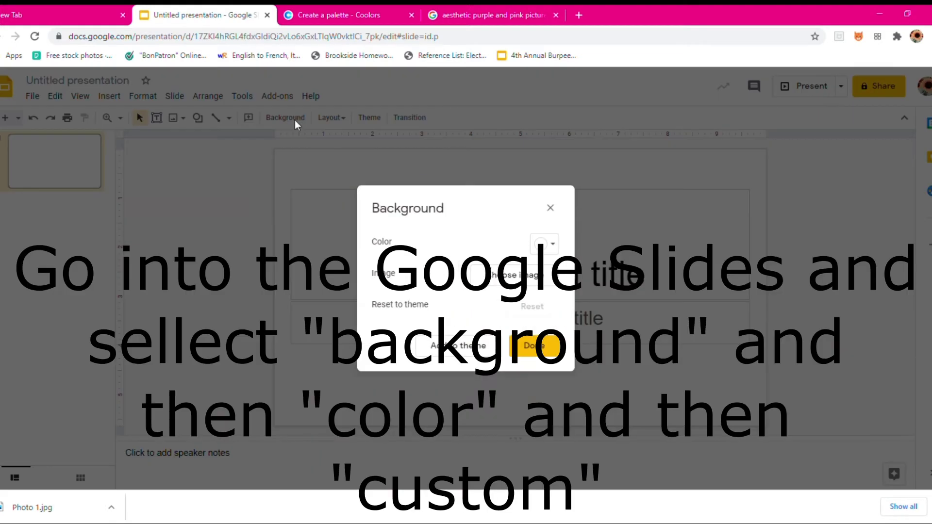
{"action": "left_click", "coordinate": [553, 248]}
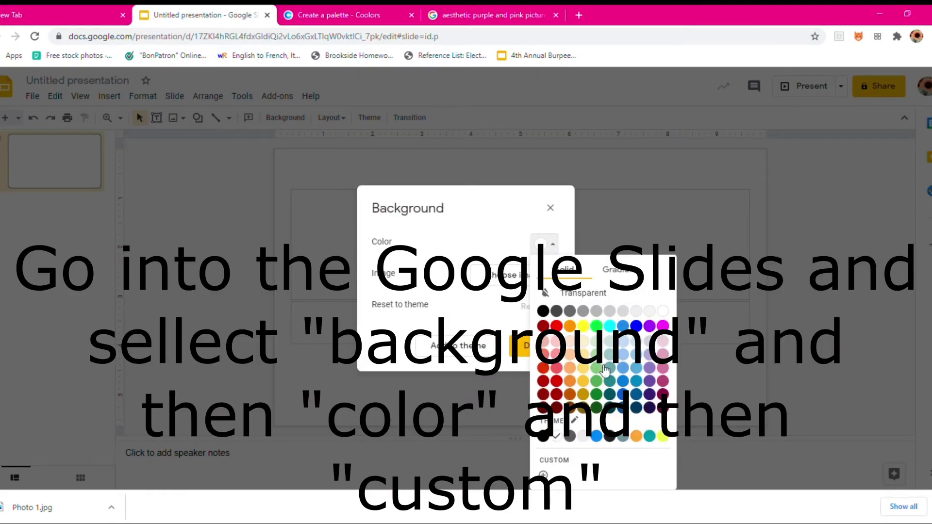
{"action": "left_click", "coordinate": [543, 475]}
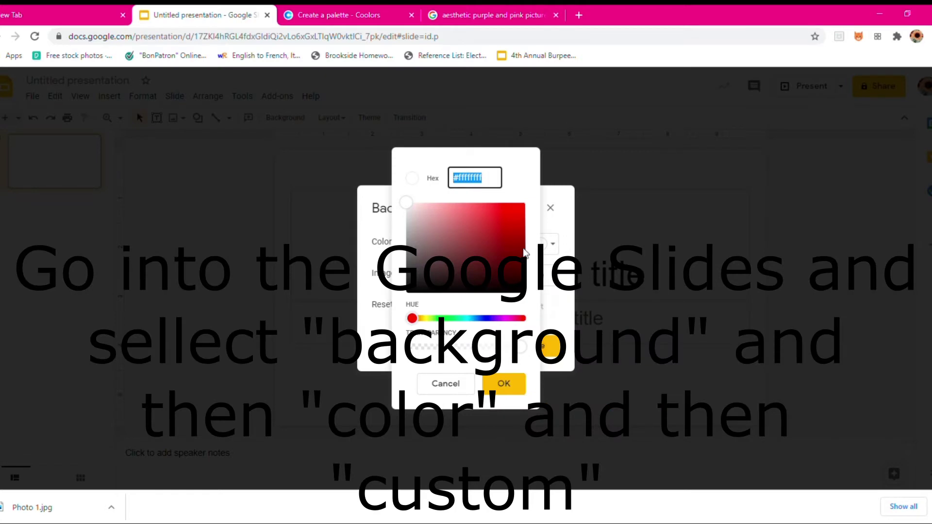
{"action": "key", "text": "BackSpace"}
{"action": "key", "text": "ctrl+v"}
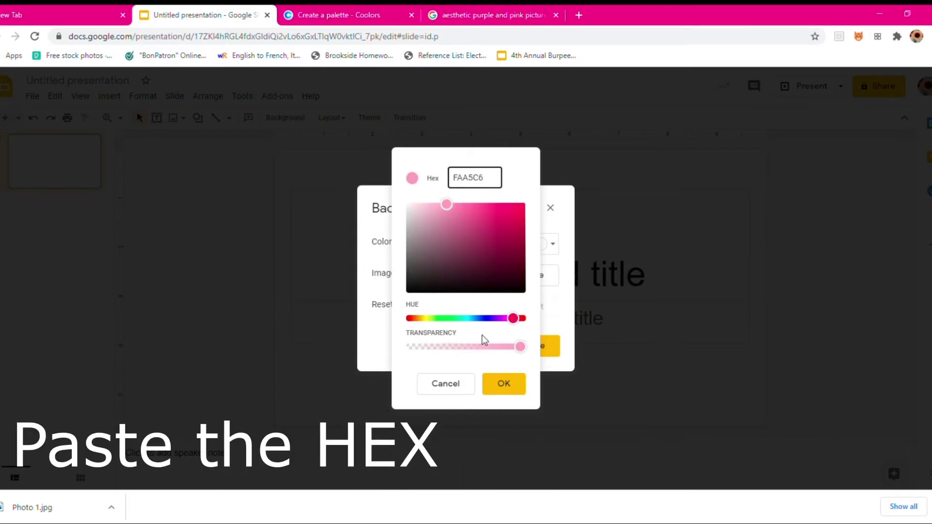
{"action": "left_click", "coordinate": [516, 387]}
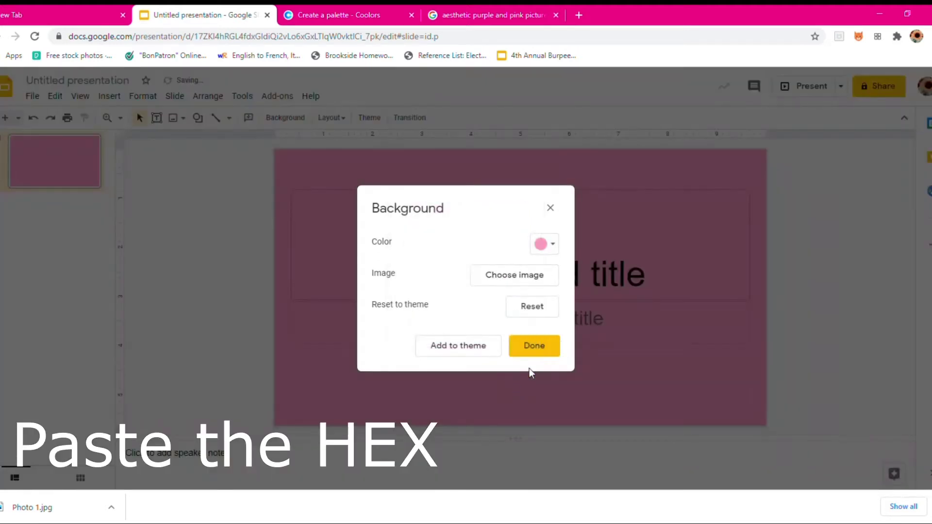
{"action": "left_click", "coordinate": [534, 345]}
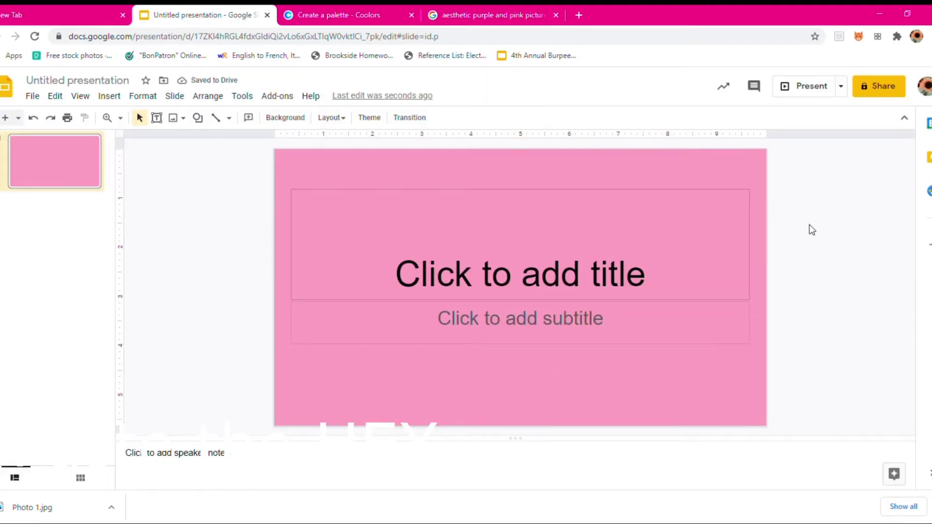
Add two new slides after the first slide of the presentation.
{"action": "left_click", "coordinate": [37, 182]}
{"action": "key", "text": "Return"}
{"action": "key", "text": "Return"}
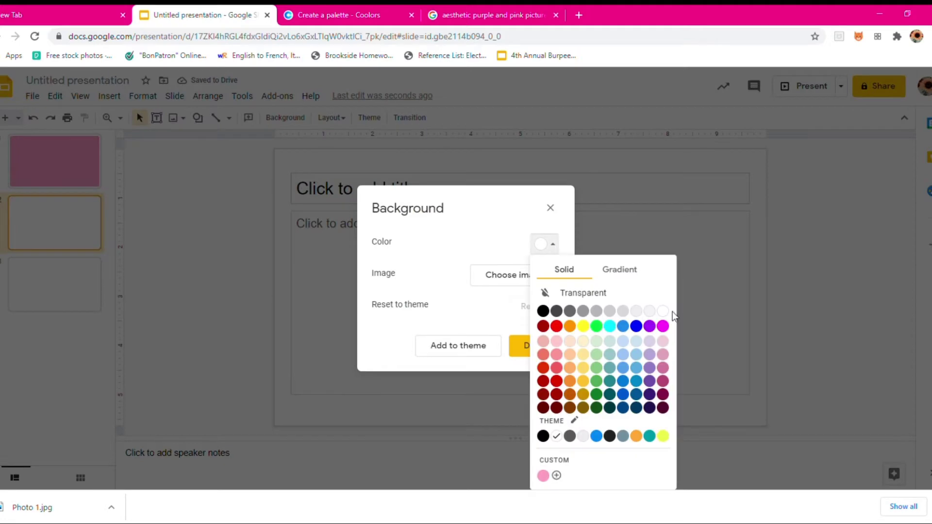
Copy the medium purple hex code from the Coolors palette and apply it as the second slide's custom background colour.
{"action": "left_click", "coordinate": [337, 9]}
{"action": "left_click", "coordinate": [374, 316]}
{"action": "key", "text": "ctrl+shift+Tab"}
{"action": "left_click", "coordinate": [556, 475]}
{"action": "key", "text": "ctrl+v"}
{"action": "left_click", "coordinate": [503, 383]}
{"action": "left_click", "coordinate": [534, 346]}
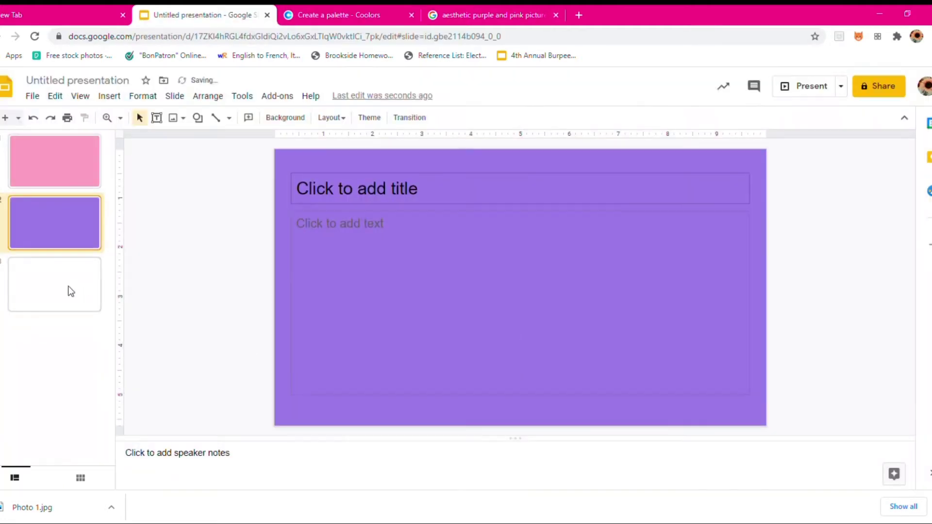
Enter "Hello There!" as the title of the first slide.
{"action": "left_click", "coordinate": [63, 165]}
{"action": "left_click", "coordinate": [511, 284]}
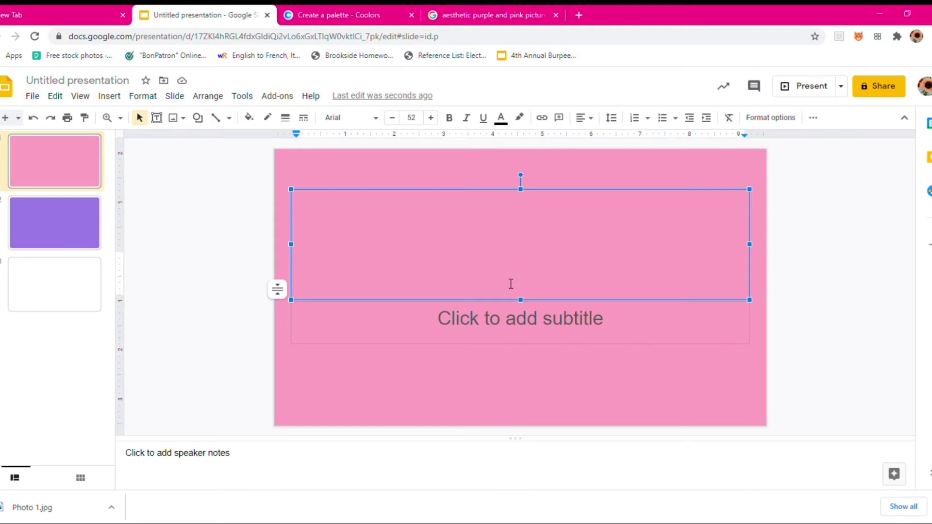
{"action": "type", "text": "Hello"}
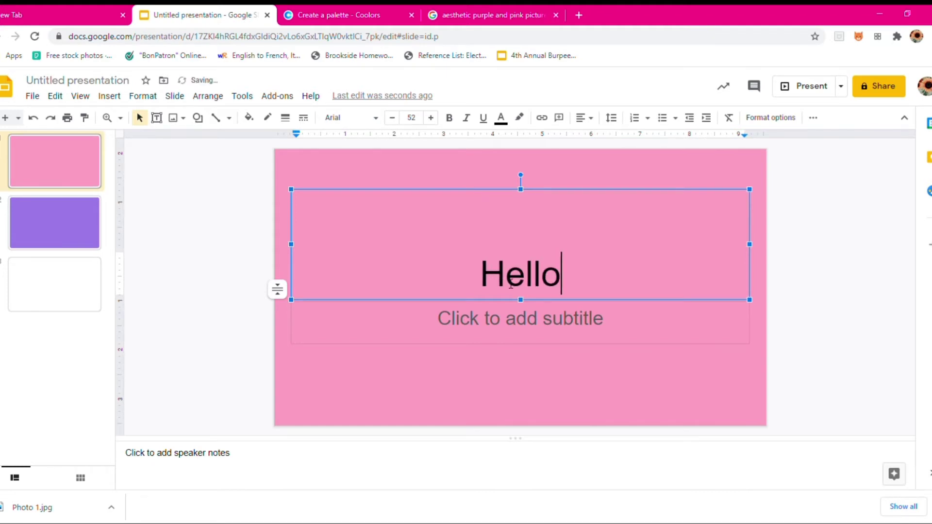
{"action": "type", "text": " there"}
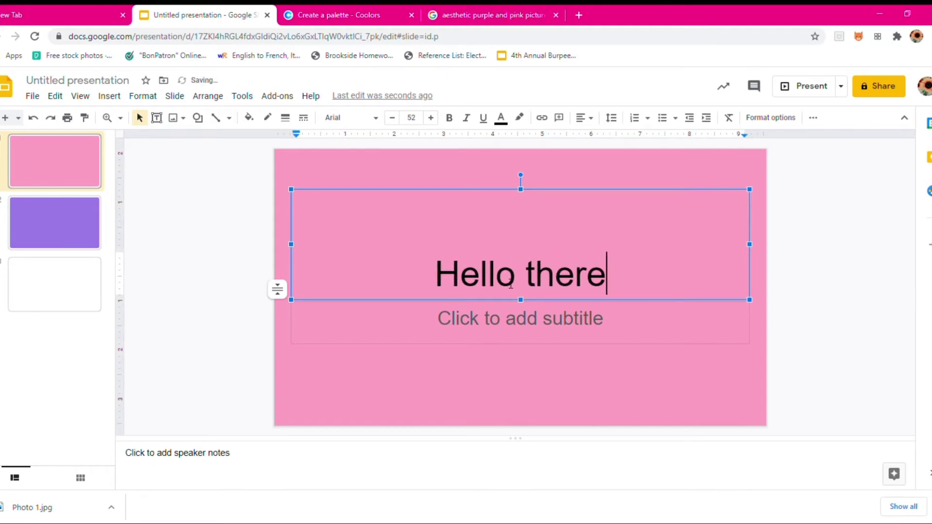
{"action": "type", "text": "!"}
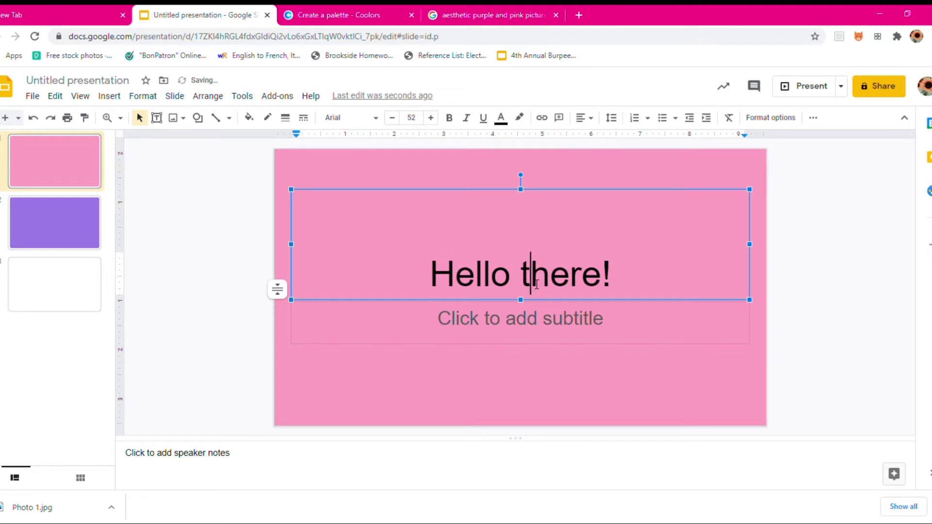
{"action": "key", "text": "BackSpace"}
{"action": "type", "text": "T"}
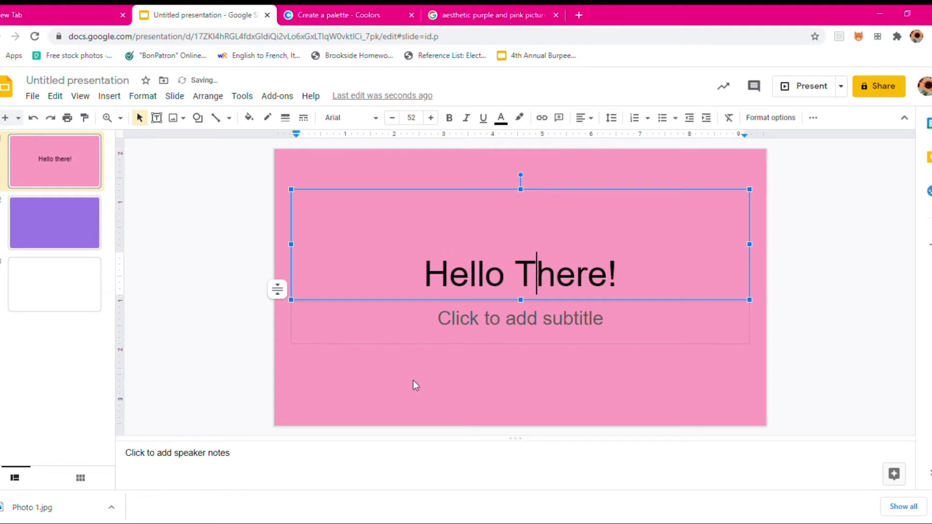
Set the font of the "Hello There!" title to Lemon.
{"action": "left_click", "coordinate": [423, 274]}
{"action": "left_click_drag", "start_coordinate": [423, 274], "coordinate": [620, 276]}
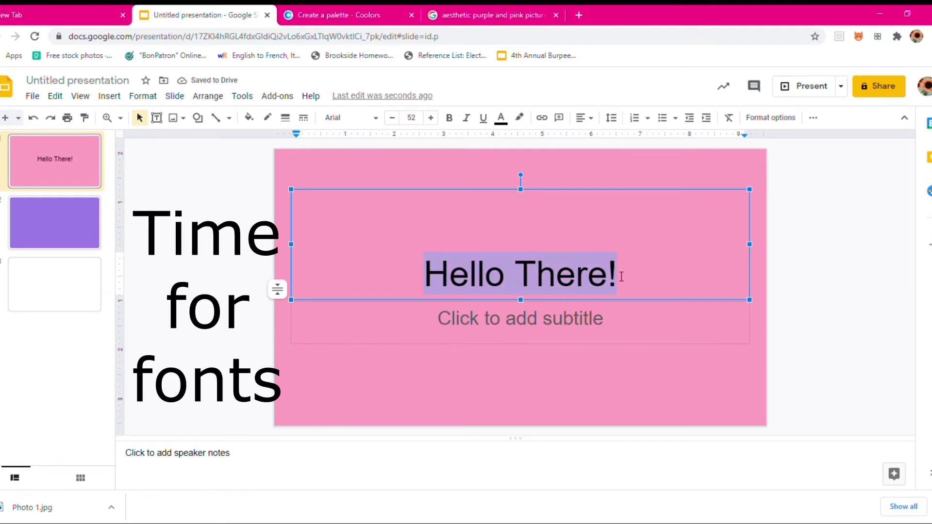
{"action": "left_click", "coordinate": [374, 119]}
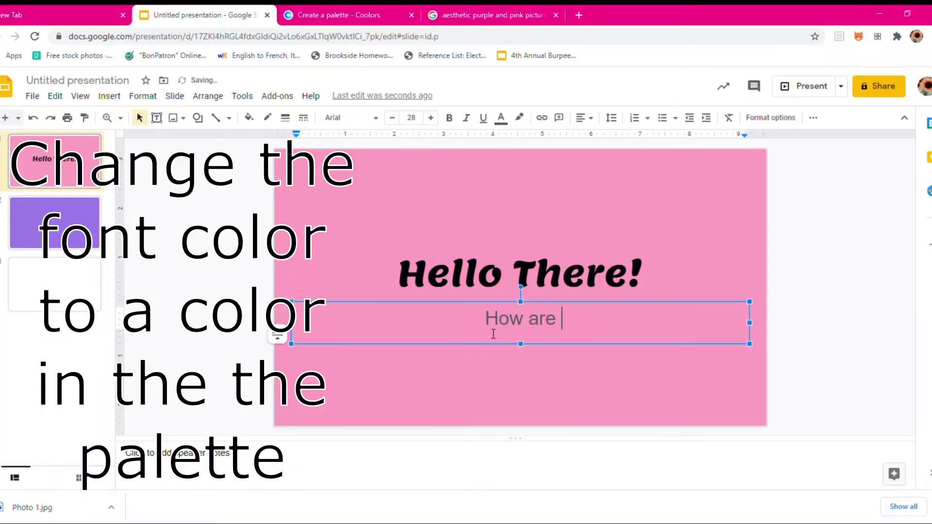
Enter "How are you?" as the first slide's subtitle and set its font to Montserrat.
{"action": "type", "text": "you?"}
{"action": "key", "text": "ctrl+a"}
{"action": "left_click", "coordinate": [353, 117]}
{"action": "left_click", "coordinate": [370, 250]}
Colour the first slide's title and subtitle text with the palette's dark purple.
{"action": "left_click", "coordinate": [478, 274]}
{"action": "key", "text": "ctrl+a"}
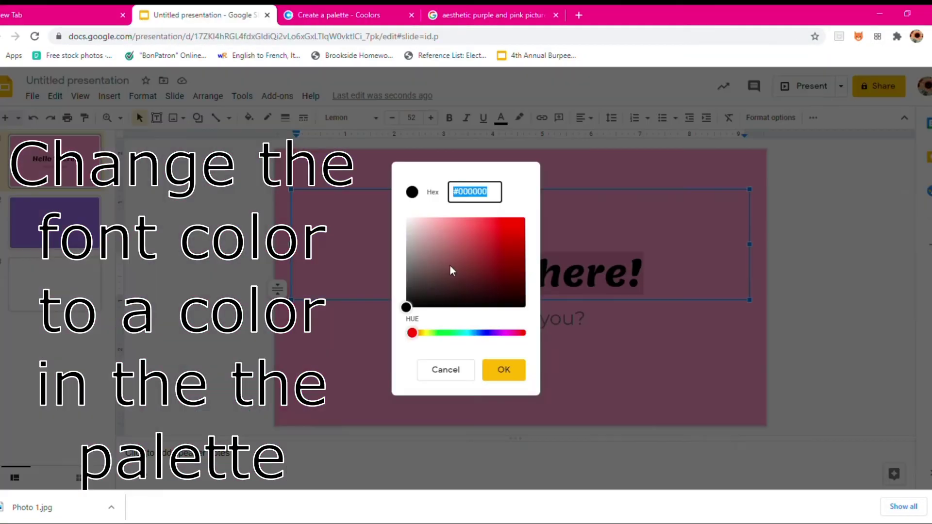
{"action": "key", "text": "ctrl+v"}
{"action": "left_click", "coordinate": [503, 371]}
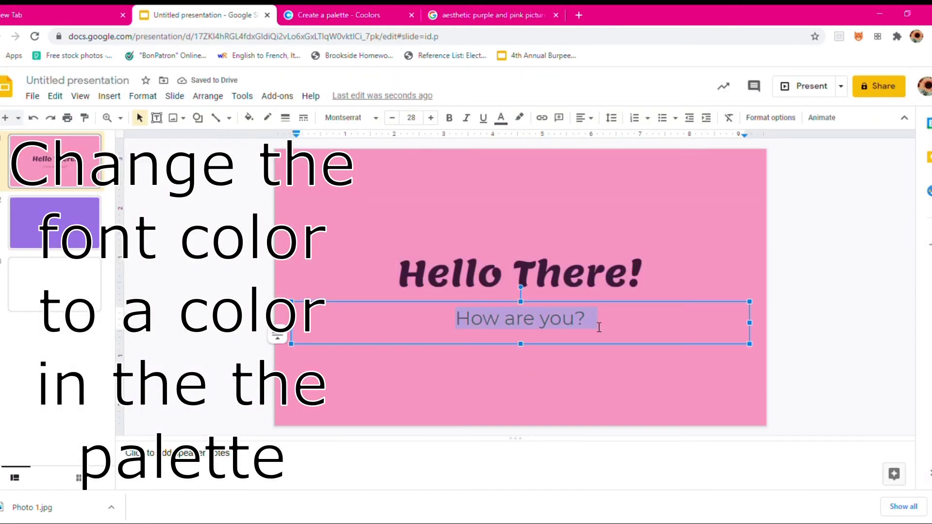
{"action": "left_click", "coordinate": [485, 246]}
Add a drop shadow to the "Hello There!" title and set its colour to the custom berry purple.
{"action": "left_click", "coordinate": [431, 286]}
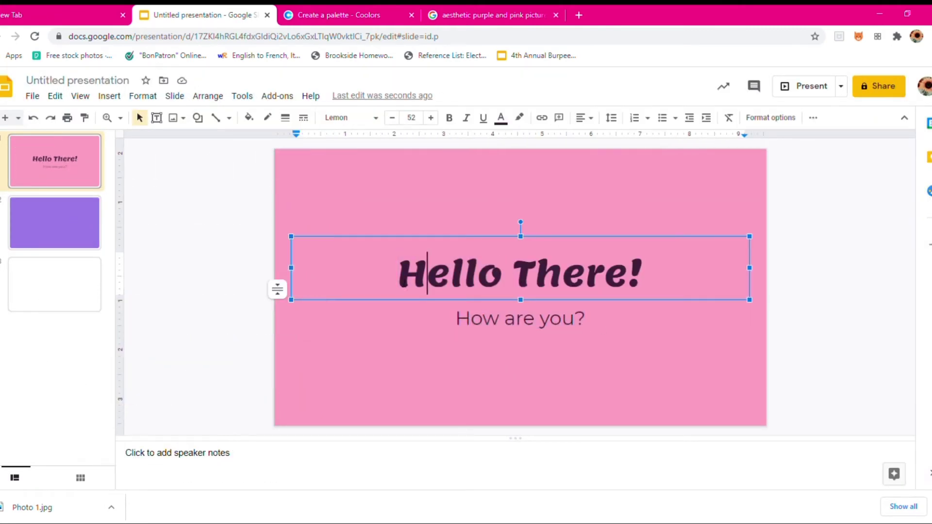
{"action": "right_click", "coordinate": [408, 285]}
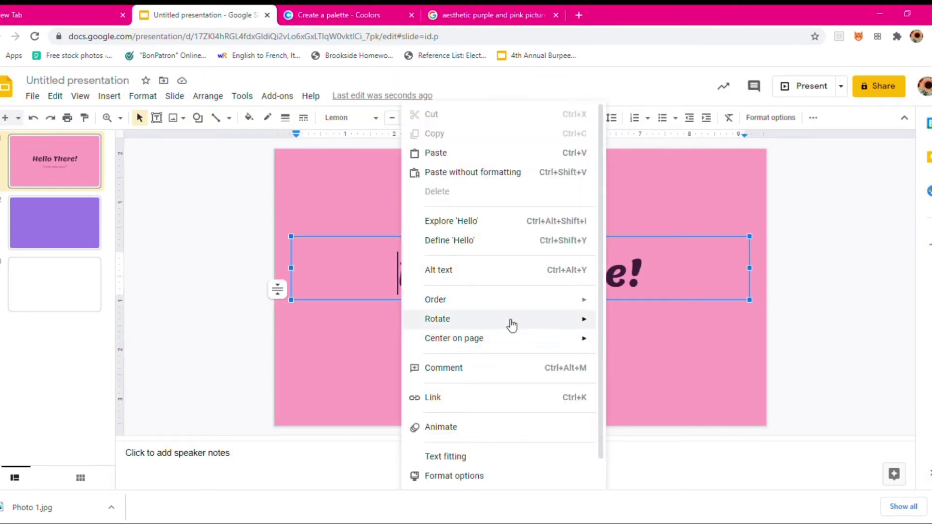
{"action": "mouse_move", "coordinate": [536, 343]}
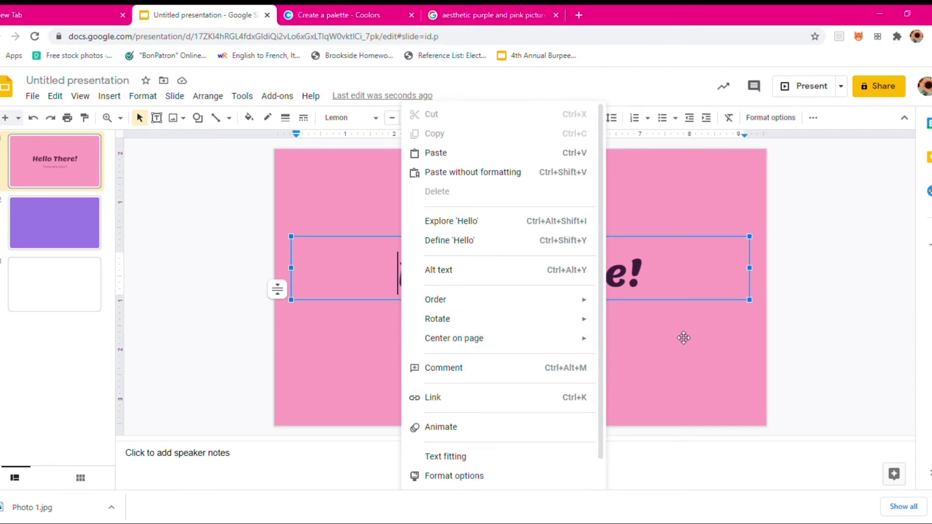
{"action": "left_click", "coordinate": [456, 476]}
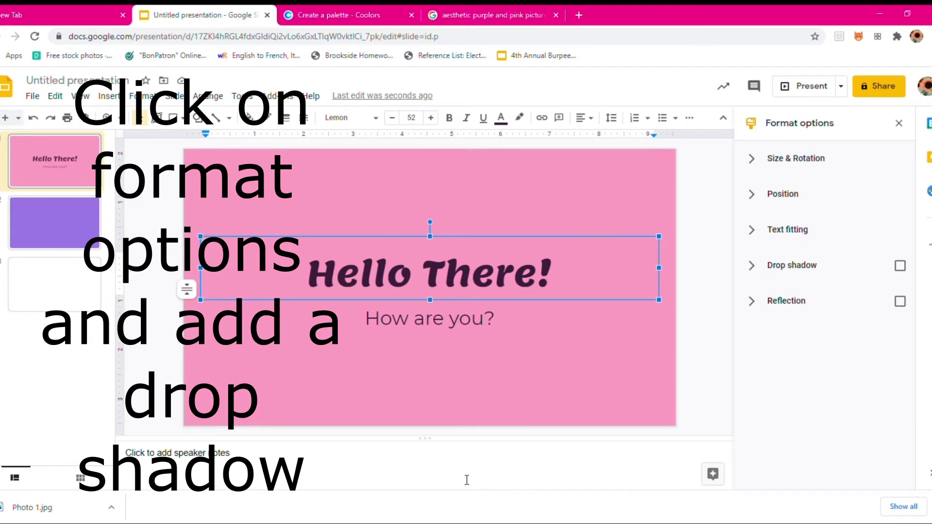
{"action": "left_click", "coordinate": [790, 266]}
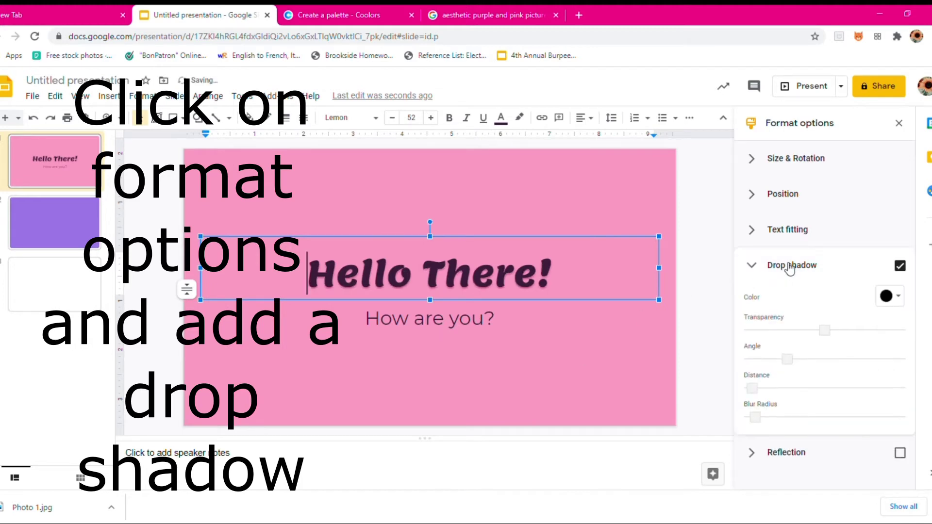
{"action": "left_click", "coordinate": [889, 298]}
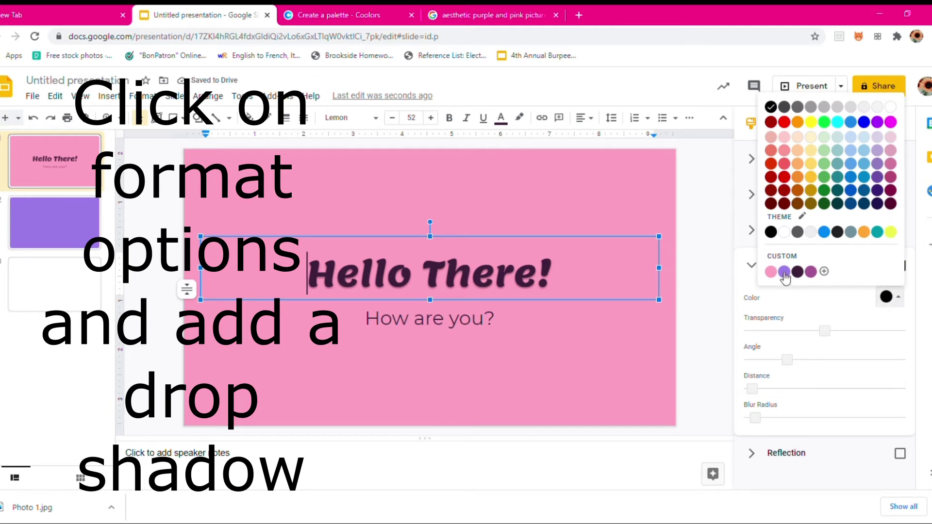
{"action": "left_click", "coordinate": [811, 272]}
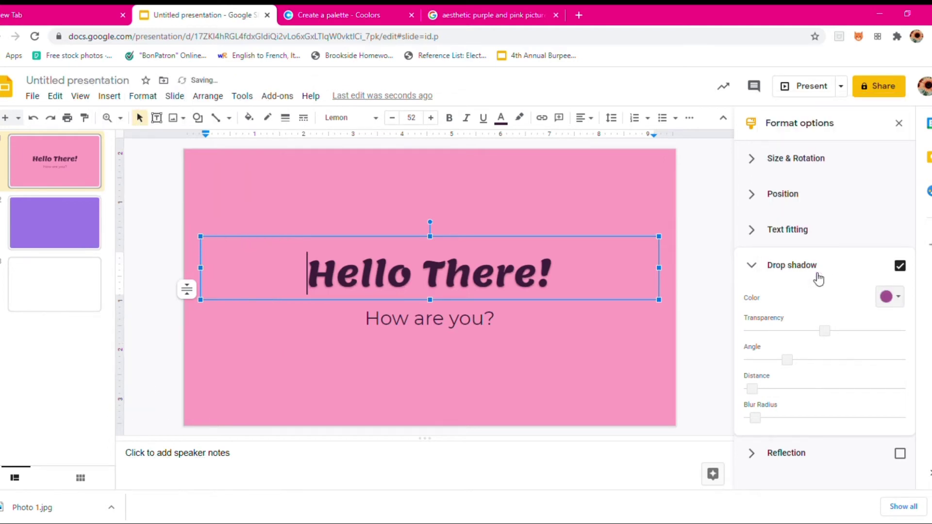
Lower the title shadow's blur radius and increase its distance and angle so it is sharper and offset.
{"action": "left_click_drag", "start_coordinate": [763, 426], "coordinate": [750, 419]}
{"action": "left_click_drag", "start_coordinate": [752, 388], "coordinate": [764, 389]}
{"action": "left_click_drag", "start_coordinate": [787, 359], "coordinate": [805, 366]}
Add a matching berry purple drop shadow to the "How are you?" subtitle.
{"action": "left_click", "coordinate": [429, 318]}
{"action": "left_click", "coordinate": [900, 265]}
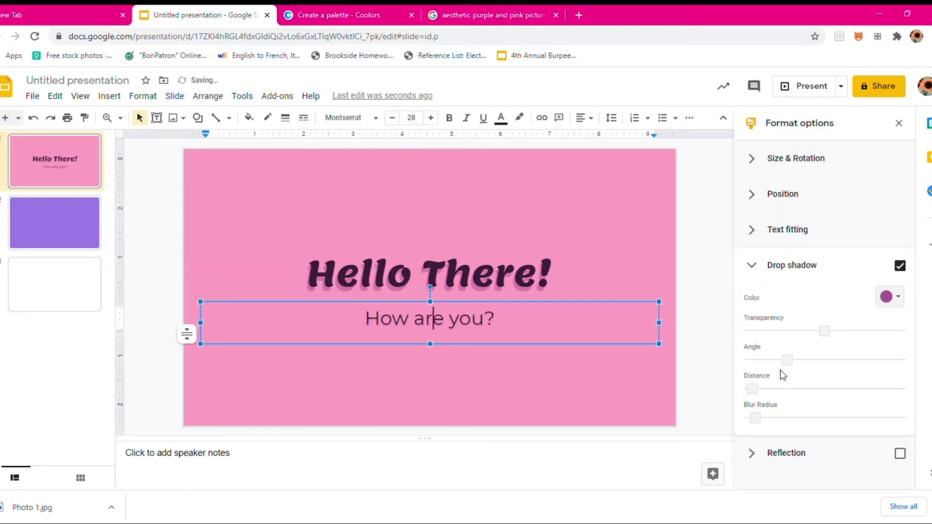
{"action": "key", "text": "Escape"}
{"action": "left_click", "coordinate": [899, 123]}
Draw a text box over the lower right of the title text and fill it with the custom medium purple.
{"action": "left_click", "coordinate": [158, 117]}
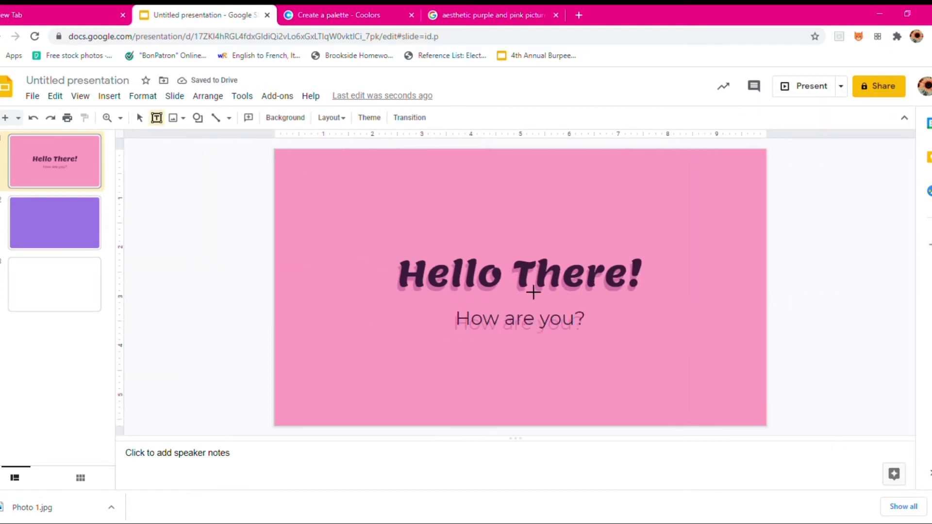
{"action": "left_click_drag", "start_coordinate": [578, 313], "coordinate": [707, 387]}
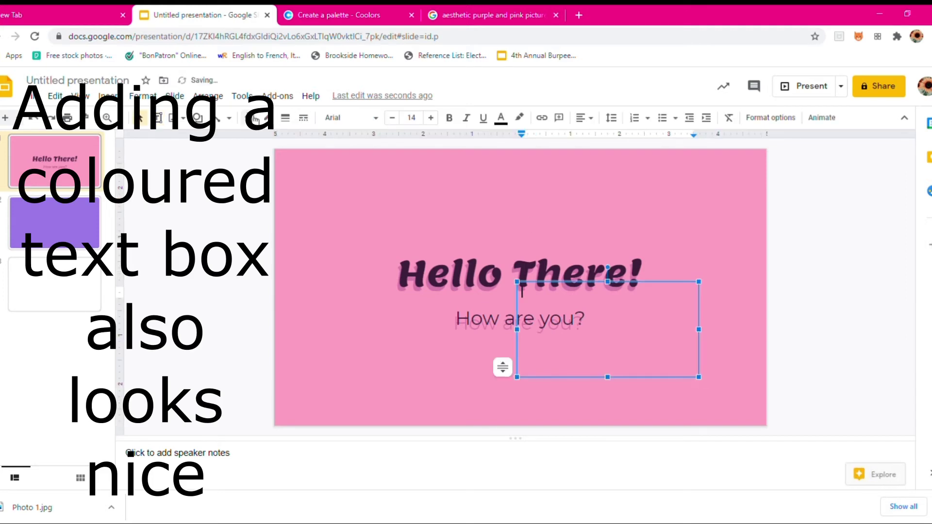
{"action": "left_click", "coordinate": [256, 118]}
{"action": "left_click", "coordinate": [268, 346]}
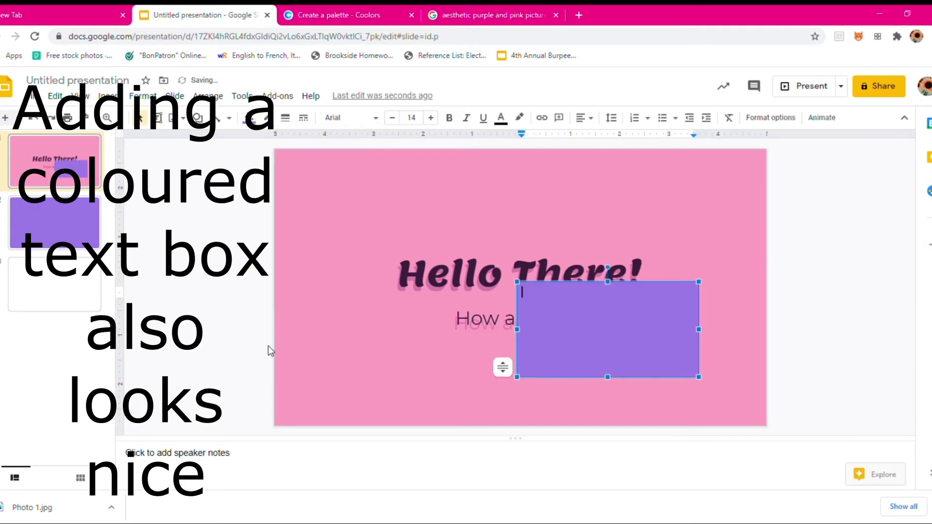
Send the purple text box to the back, behind the title and subtitle.
{"action": "right_click", "coordinate": [601, 350]}
{"action": "mouse_move", "coordinate": [668, 273]}
{"action": "left_click", "coordinate": [844, 331]}
{"action": "left_click", "coordinate": [867, 339]}
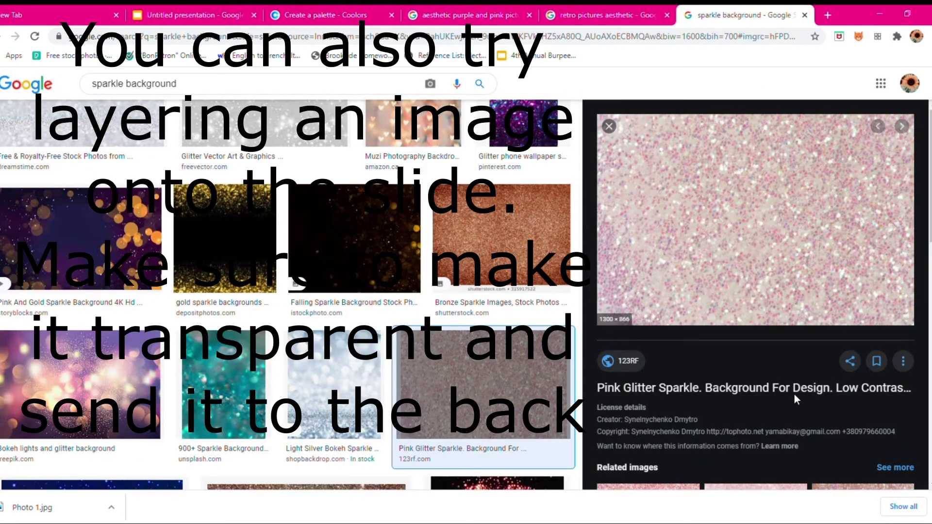
Switch to the presentation, paste the pink glitter image onto the first slide and stretch it to cover the whole slide.
{"action": "left_click", "coordinate": [193, 12]}
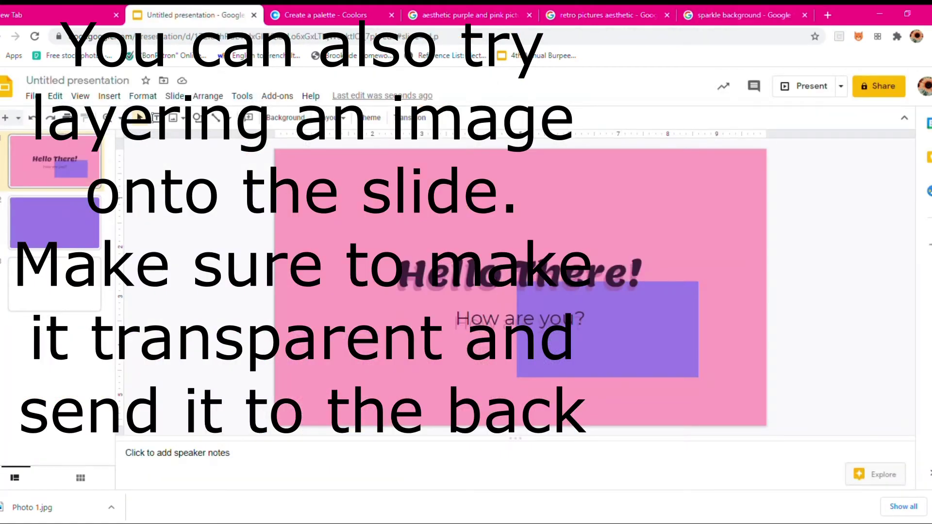
{"action": "key", "text": "ctrl+v"}
{"action": "left_click_drag", "start_coordinate": [487, 279], "coordinate": [446, 269]}
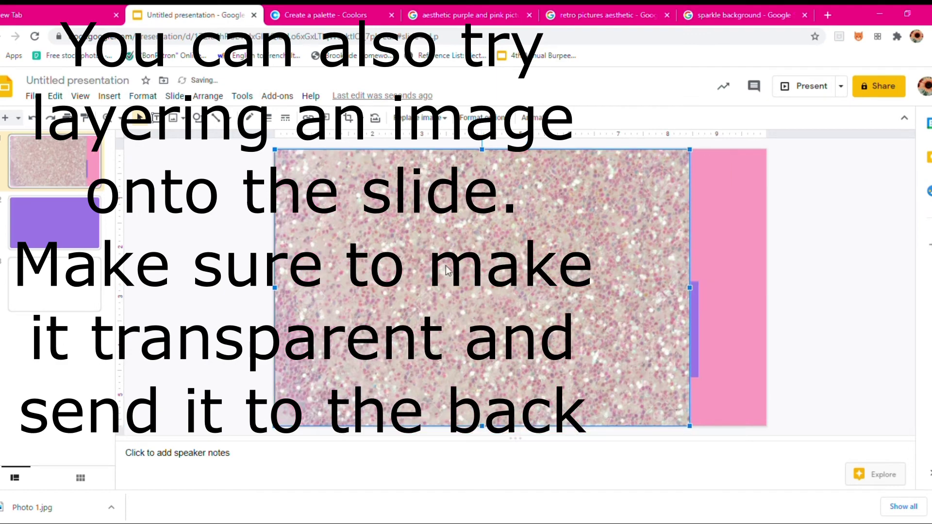
{"action": "left_click_drag", "start_coordinate": [694, 291], "coordinate": [772, 299]}
Send the glitter image to the back and raise its transparency until it only lightly textures the pink background.
{"action": "right_click", "coordinate": [598, 297]}
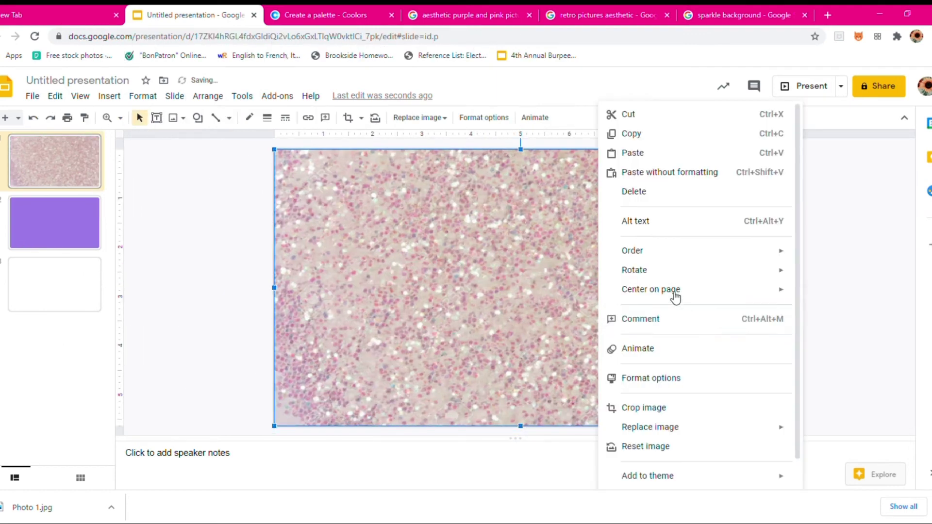
{"action": "left_click", "coordinate": [832, 316]}
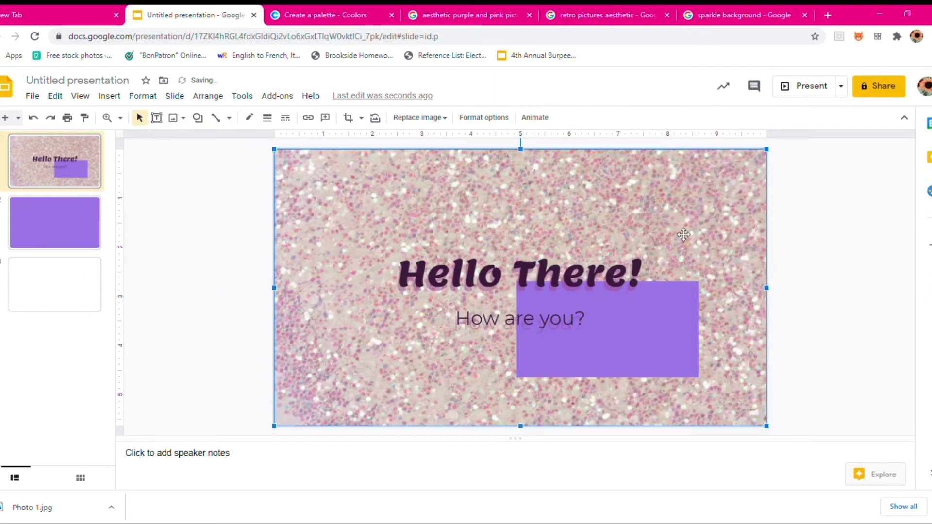
{"action": "right_click", "coordinate": [693, 228]}
{"action": "left_click", "coordinate": [763, 378]}
{"action": "left_click", "coordinate": [752, 298]}
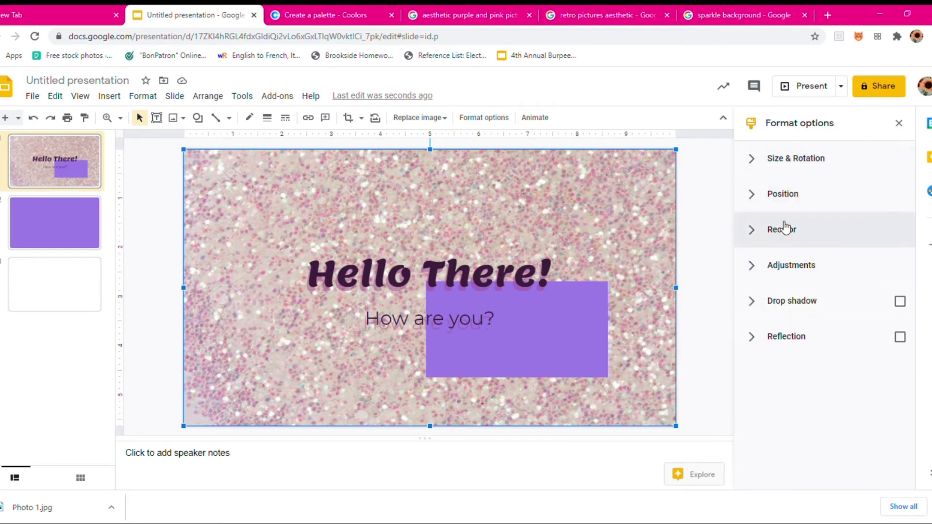
{"action": "left_click", "coordinate": [816, 265]}
{"action": "left_click_drag", "start_coordinate": [808, 314], "coordinate": [880, 316]}
{"action": "left_click", "coordinate": [720, 231]}
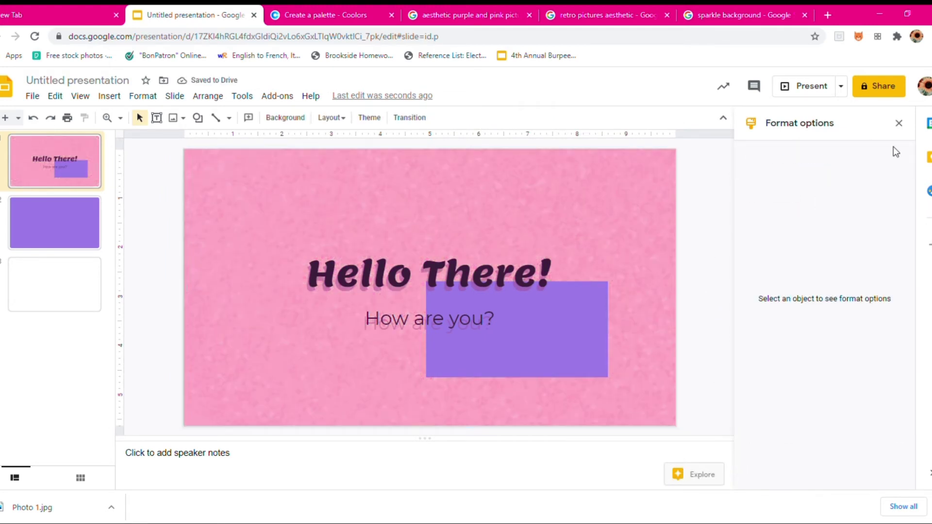
{"action": "left_click", "coordinate": [898, 122]}
Change the second slide's layout to a title with two columns.
{"action": "left_click", "coordinate": [65, 245]}
{"action": "left_click", "coordinate": [332, 118]}
{"action": "left_click", "coordinate": [364, 219]}
Enter "Bullet points look nice!" in the second slide's first column, followed by a list of six empty bullet points.
{"action": "left_click", "coordinate": [389, 253]}
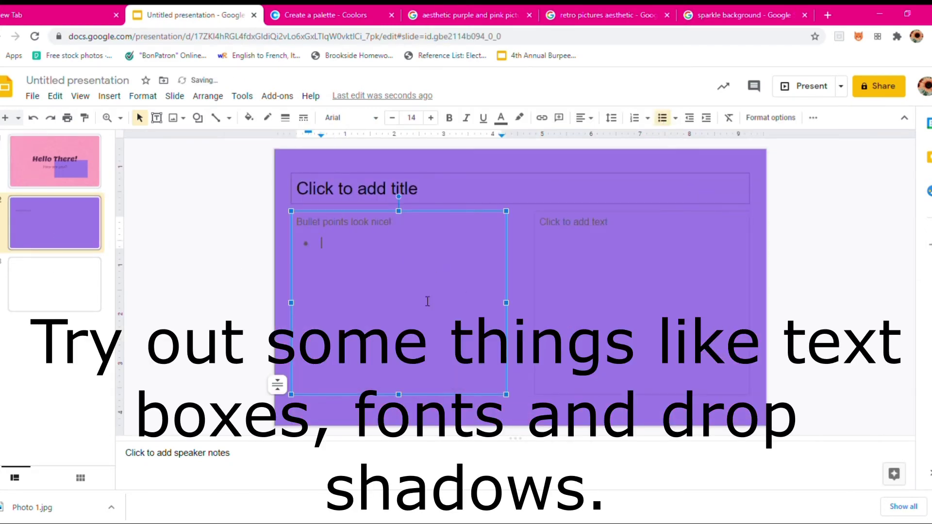
{"action": "key", "text": "Return"}
{"action": "key", "text": "Return"}
{"action": "key", "text": "Return"}
{"action": "key", "text": "Return"}
Enter "Slide 1" as the second slide's title, enlarge the text and set its font to Montserrat.
{"action": "left_click", "coordinate": [332, 195]}
{"action": "type", "text": "Sl"}
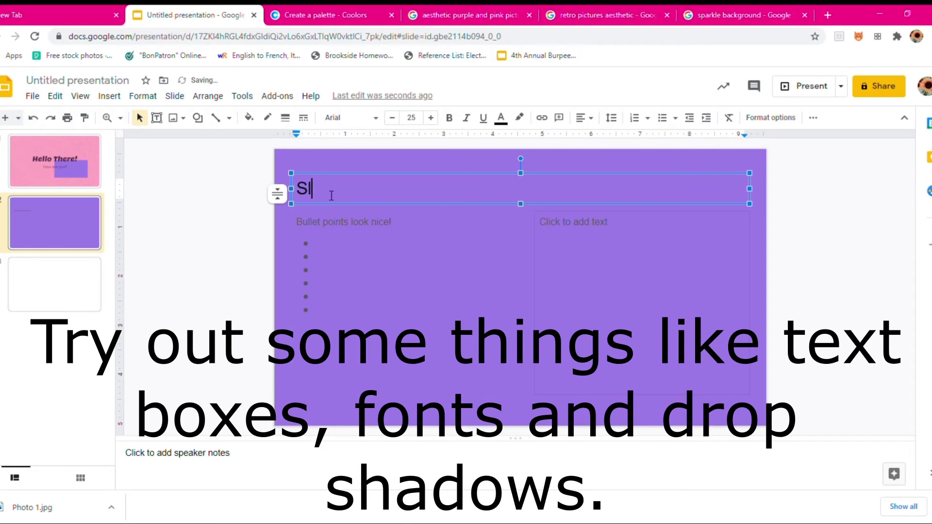
{"action": "left_click", "coordinate": [431, 118]}
{"action": "left_click", "coordinate": [350, 117]}
{"action": "left_click", "coordinate": [339, 160]}
Add a drop shadow to the "Slide 1" title.
{"action": "right_click", "coordinate": [356, 192]}
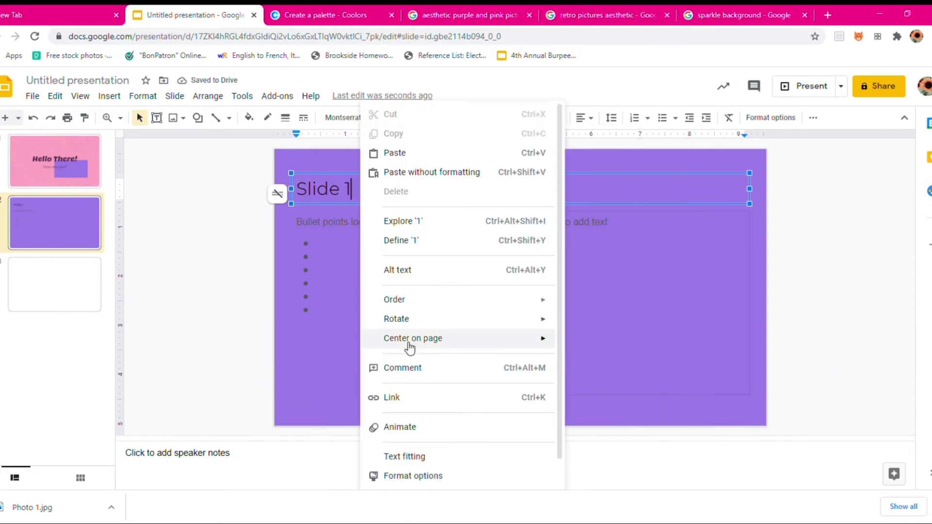
{"action": "left_click", "coordinate": [410, 474]}
{"action": "left_click", "coordinate": [899, 266]}
{"action": "left_click", "coordinate": [898, 122]}
Fill the "Slide 1" title box and the bullet point text box with the custom pink.
{"action": "left_click", "coordinate": [249, 117]}
{"action": "left_click", "coordinate": [293, 347]}
{"action": "left_click", "coordinate": [359, 284]}
{"action": "left_click", "coordinate": [248, 117]}
{"action": "left_click", "coordinate": [252, 349]}
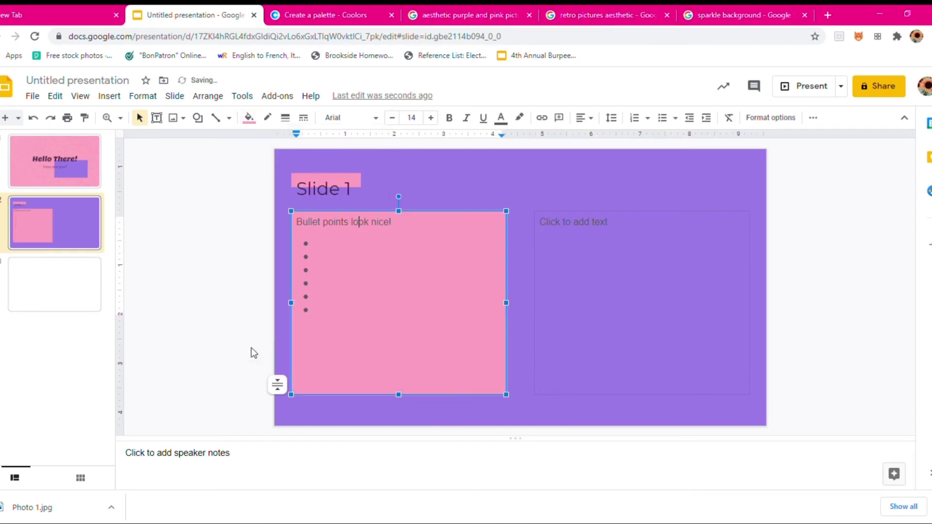
Set all text in the bullet point box to Montserrat, increase its size by two points and darken its colour.
{"action": "left_click", "coordinate": [358, 222]}
{"action": "key", "text": "ctrl+a"}
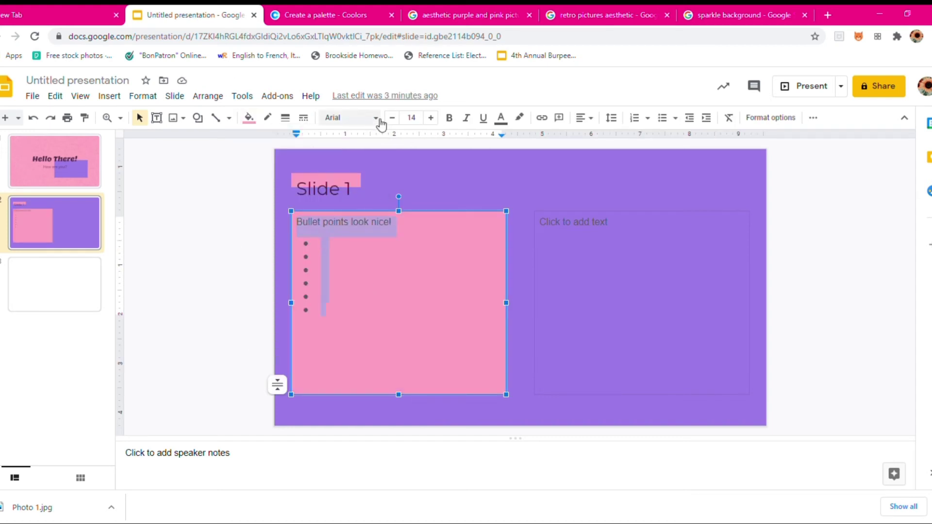
{"action": "left_click", "coordinate": [378, 119]}
{"action": "left_click", "coordinate": [345, 160]}
{"action": "double_click", "coordinate": [430, 118]}
{"action": "left_click", "coordinate": [501, 119]}
{"action": "left_click", "coordinate": [503, 141]}
Give the pink bullet point box a thick, solid black border.
{"action": "left_click", "coordinate": [229, 262]}
{"action": "left_click", "coordinate": [383, 277]}
{"action": "left_click", "coordinate": [285, 119]}
{"action": "left_click", "coordinate": [306, 219]}
{"action": "left_click", "coordinate": [305, 119]}
{"action": "left_click", "coordinate": [315, 160]}
{"action": "left_click", "coordinate": [307, 122]}
{"action": "left_click", "coordinate": [313, 140]}
{"action": "left_click", "coordinate": [244, 263]}
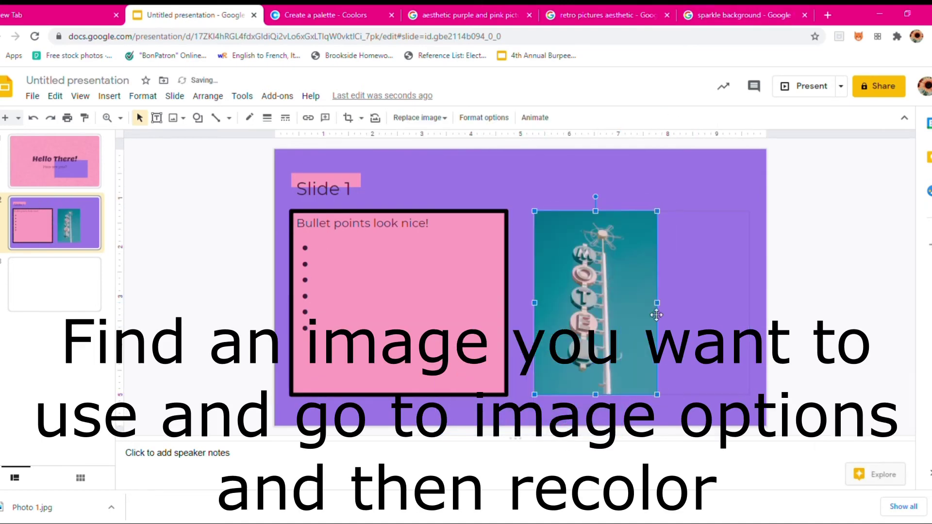
Recolor the motel sign image on the second slide to grayscale.
{"action": "right_click", "coordinate": [646, 301]}
{"action": "left_click", "coordinate": [703, 380]}
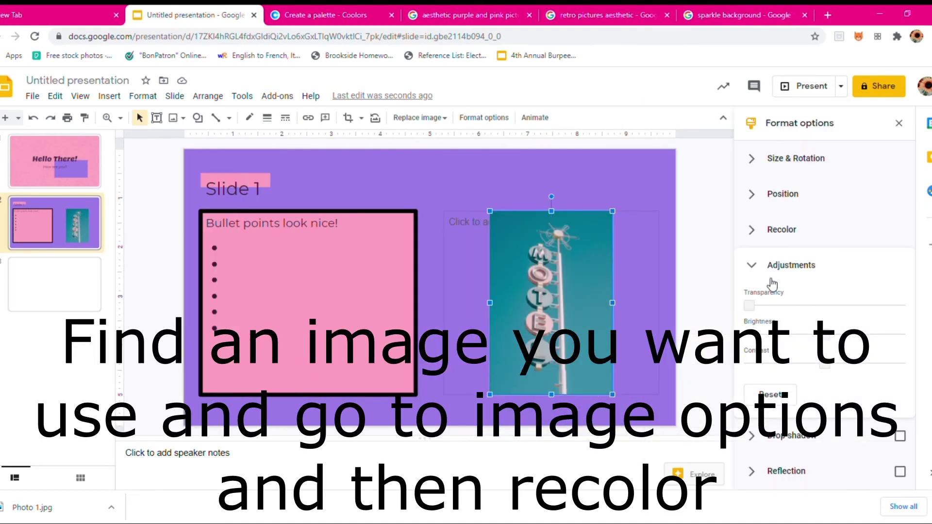
{"action": "left_click", "coordinate": [758, 272]}
{"action": "left_click", "coordinate": [755, 232]}
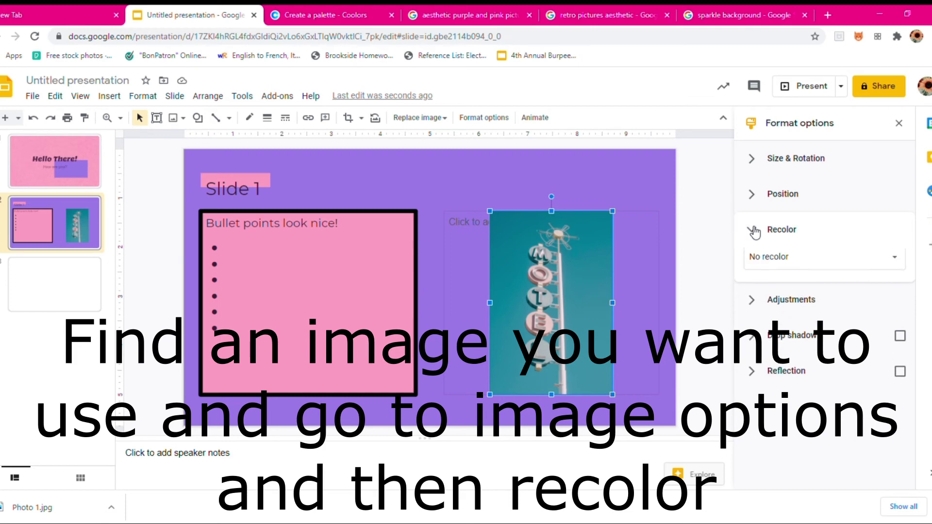
{"action": "left_click", "coordinate": [801, 262]}
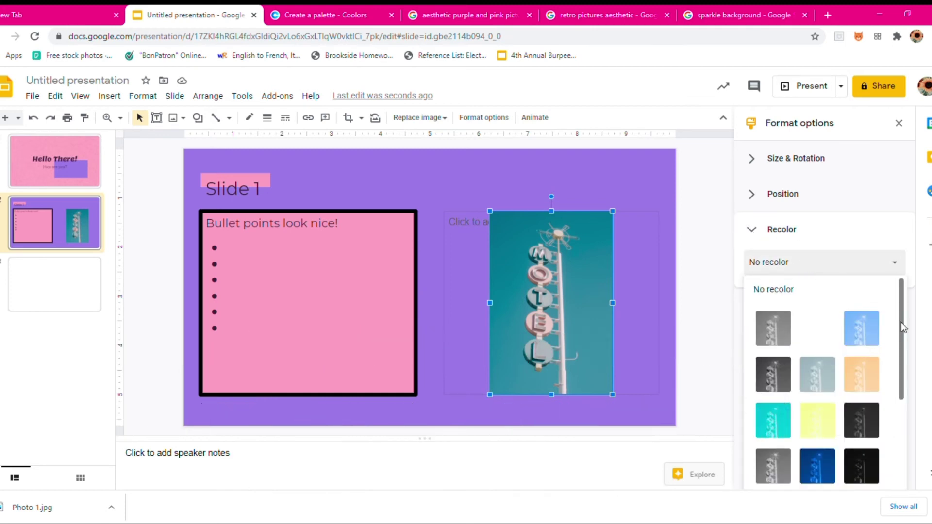
{"action": "left_click", "coordinate": [772, 329]}
{"action": "left_click", "coordinate": [457, 402]}
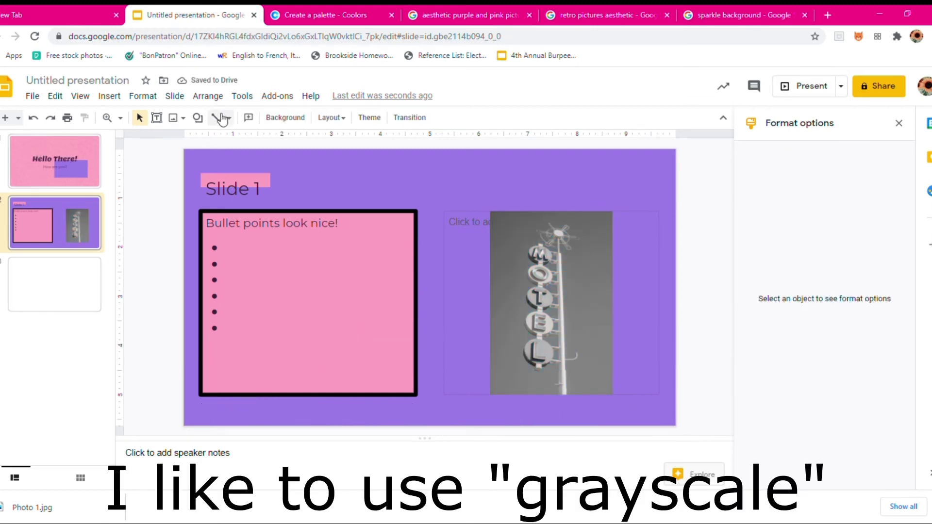
Cover the grayscale motel image with a screenshot of the Carnation Pink swatch from Coolors and make that overlay semi-transparent.
{"action": "left_click", "coordinate": [328, 10]}
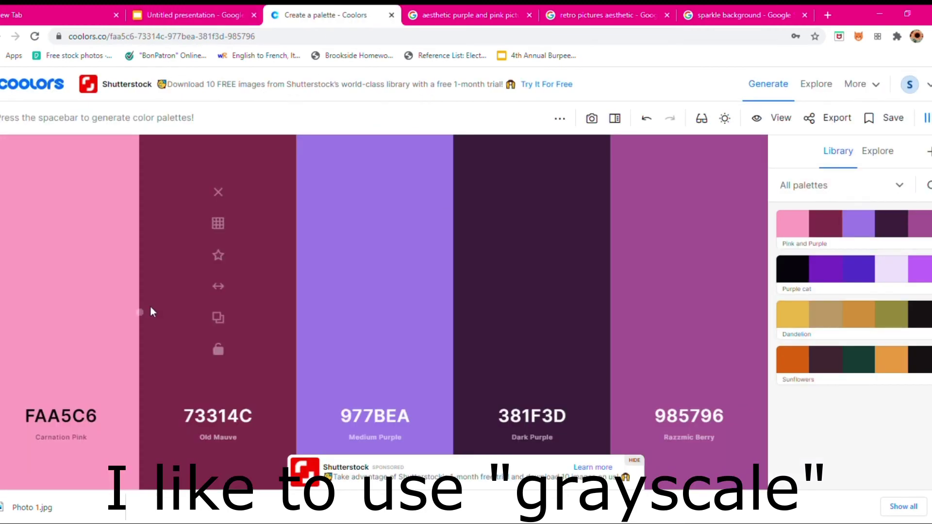
{"action": "left_click", "coordinate": [7, 523]}
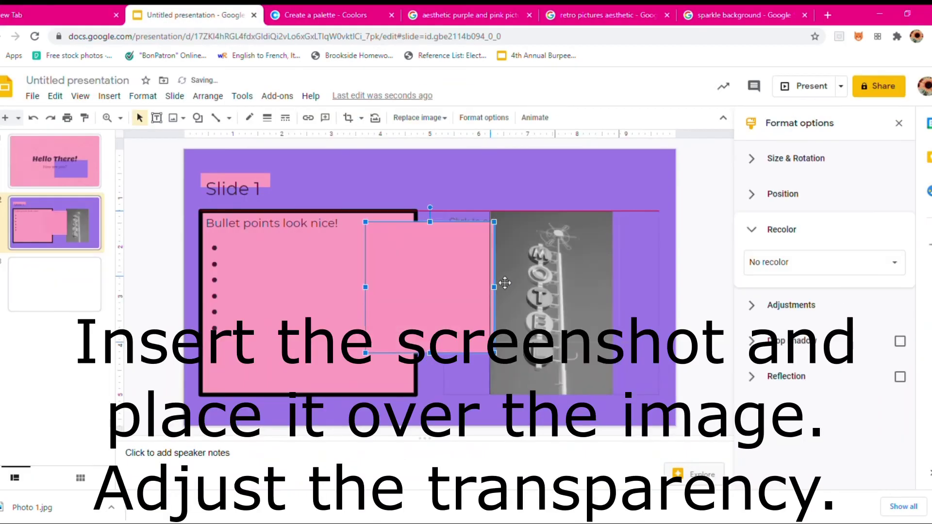
{"action": "left_click_drag", "start_coordinate": [502, 282], "coordinate": [557, 312]}
{"action": "left_click", "coordinate": [781, 262]}
{"action": "left_click_drag", "start_coordinate": [745, 305], "coordinate": [852, 316]}
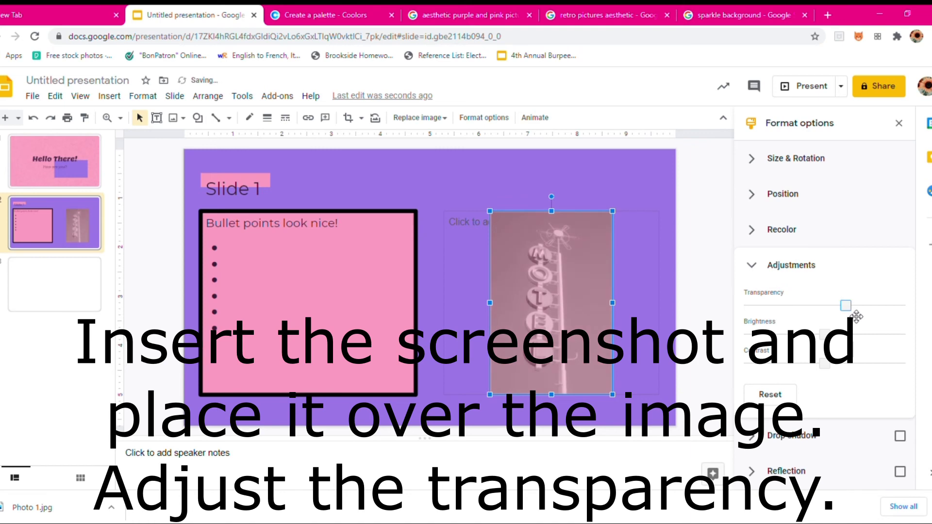
Add a coloured drop shadow to the pink overlay on the motel image and adjust its settings.
{"action": "left_click", "coordinate": [757, 267]}
{"action": "left_click", "coordinate": [899, 301]}
{"action": "left_click", "coordinate": [880, 332]}
{"action": "left_click", "coordinate": [815, 308]}
{"action": "left_click_drag", "start_coordinate": [786, 396], "coordinate": [798, 401]}
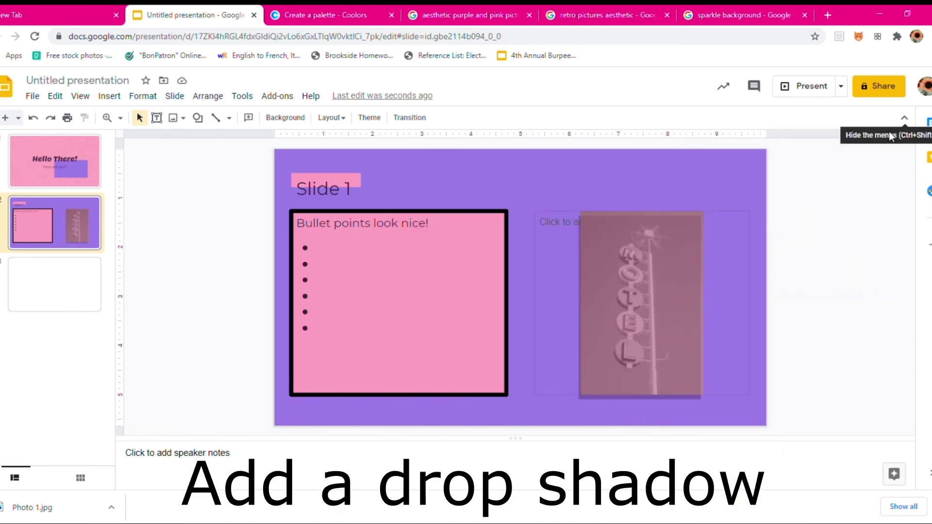
Add a dark purple drop shadow to the pink bullet point box and adjust its distance.
{"action": "right_click", "coordinate": [337, 327]}
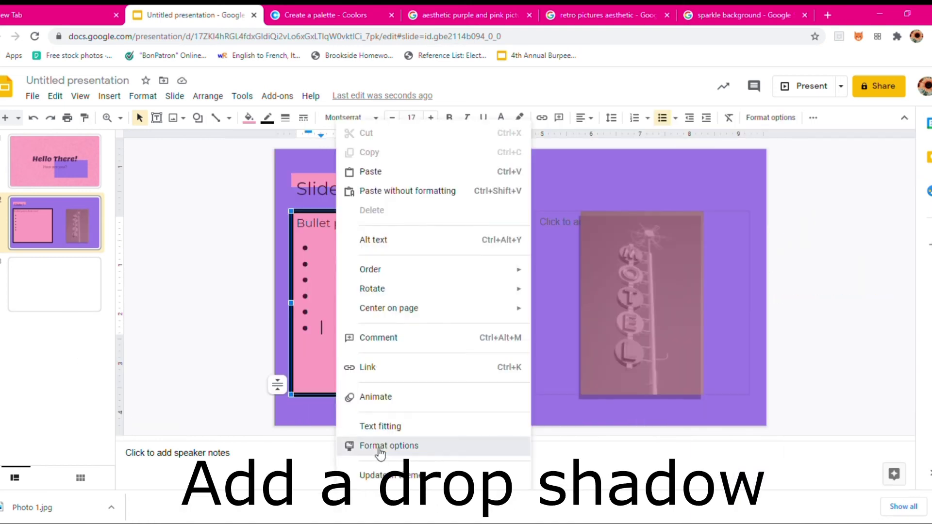
{"action": "left_click", "coordinate": [364, 443]}
{"action": "left_click", "coordinate": [899, 265]}
{"action": "left_click_drag", "start_coordinate": [766, 394], "coordinate": [772, 395]}
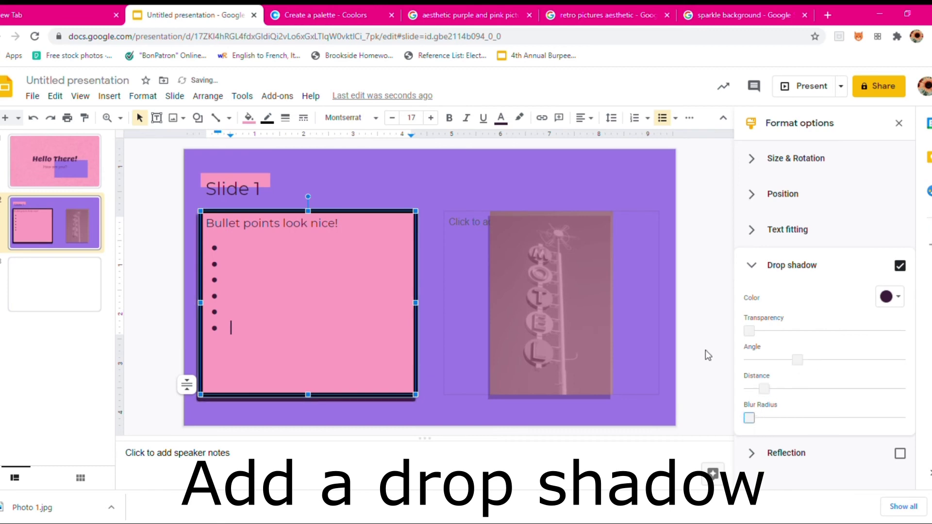
{"action": "left_click", "coordinate": [727, 422]}
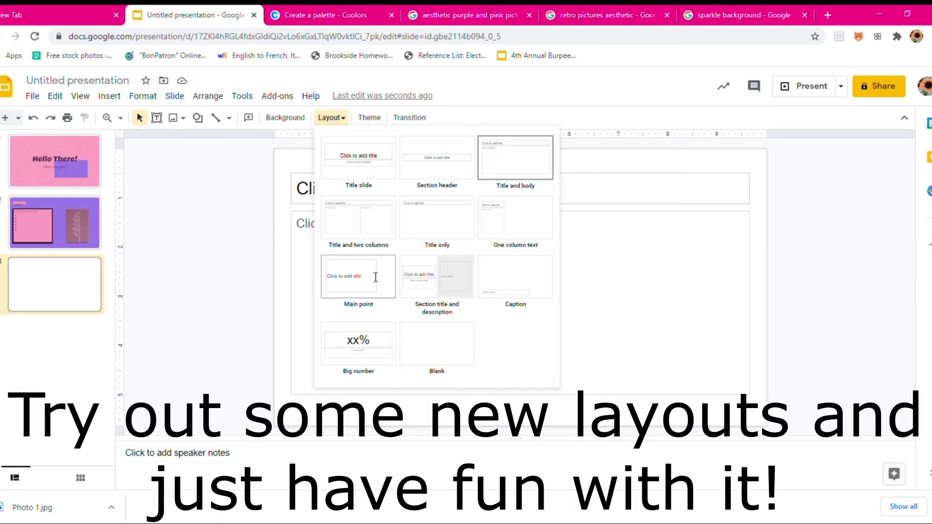
Apply the Main point layout to the third slide and enter "The End" as its title.
{"action": "left_click", "coordinate": [375, 277]}
{"action": "left_click", "coordinate": [403, 300]}
{"action": "type", "text": "The End"}
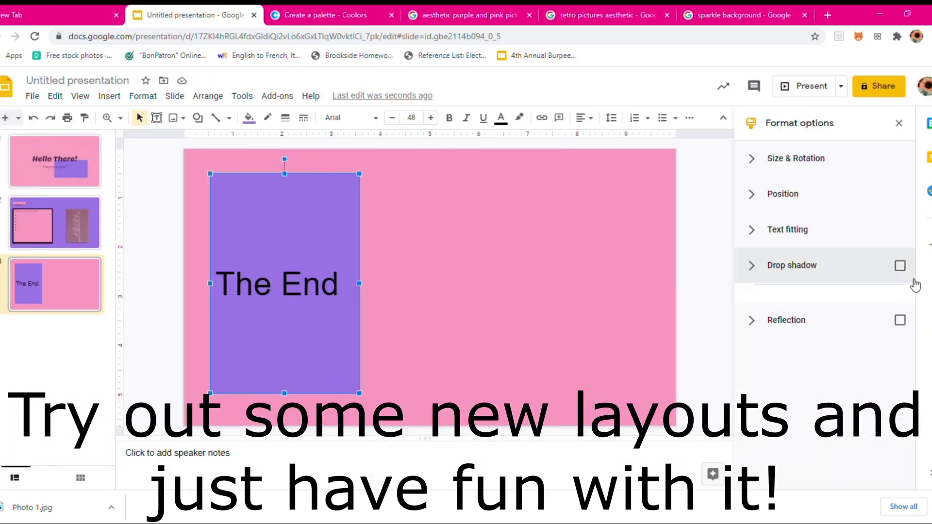
Add a coloured drop shadow to the purple "The End" box and adjust its settings.
{"action": "left_click", "coordinate": [900, 266]}
{"action": "left_click", "coordinate": [890, 297]}
{"action": "left_click", "coordinate": [819, 337]}
{"action": "left_click_drag", "start_coordinate": [766, 332], "coordinate": [778, 338]}
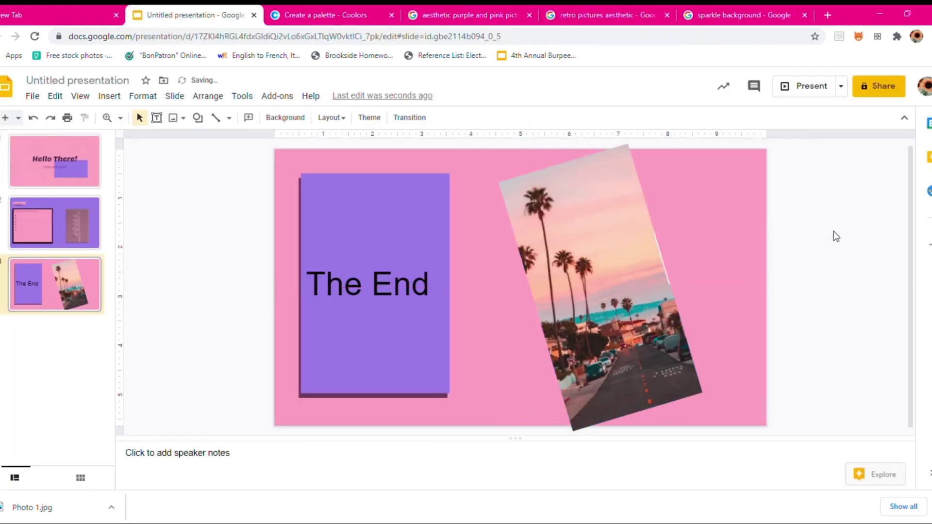
Arrange the palm tree street photo and the red car photo upright, side by side, next to the "The End" box.
{"action": "left_click_drag", "start_coordinate": [561, 163], "coordinate": [603, 166]}
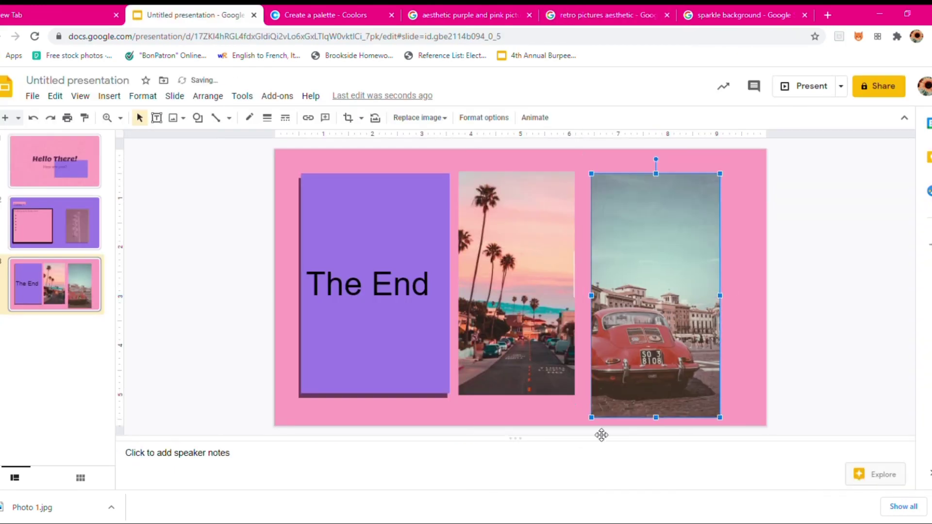
{"action": "left_click_drag", "start_coordinate": [670, 270], "coordinate": [699, 270]}
{"action": "left_click_drag", "start_coordinate": [521, 279], "coordinate": [544, 280]}
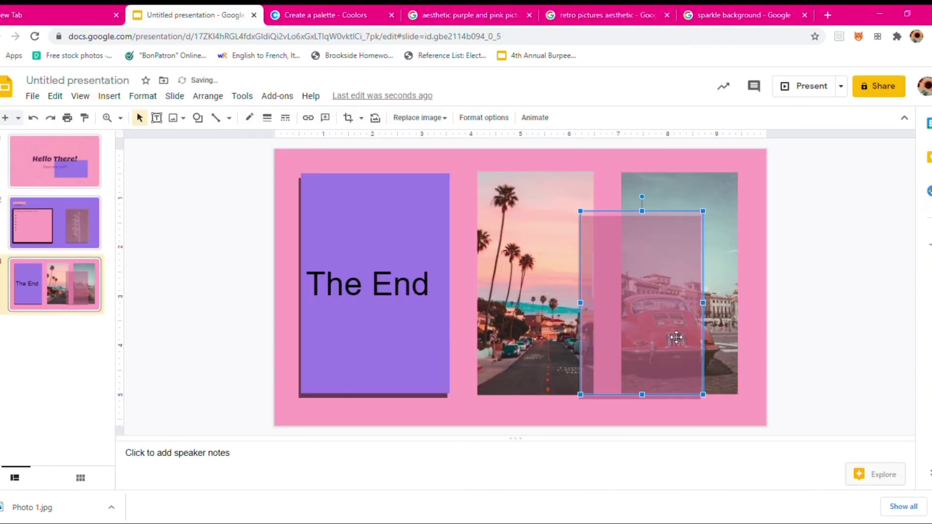
Cover the palm tree and red car photos with semi-transparent pink overlays sized to match each photo.
{"action": "left_click_drag", "start_coordinate": [689, 285], "coordinate": [569, 252]}
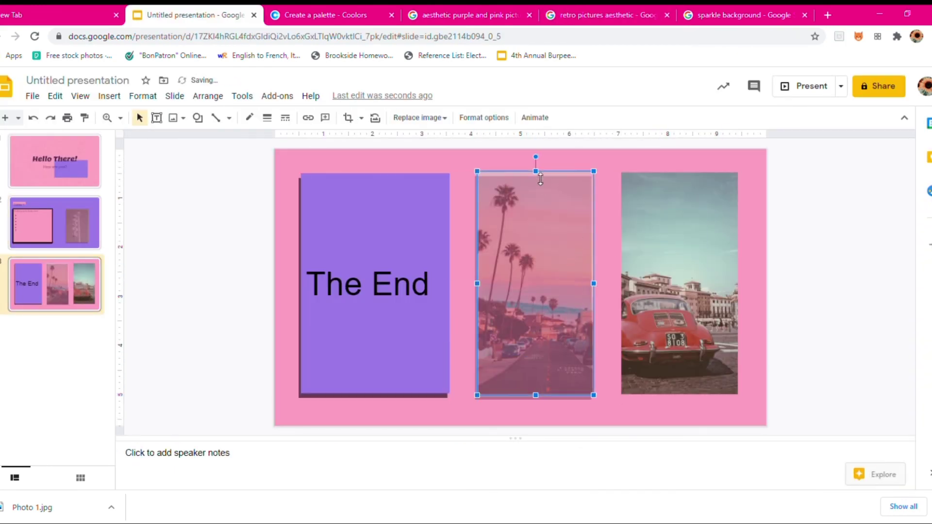
{"action": "left_click_drag", "start_coordinate": [570, 286], "coordinate": [735, 285]}
{"action": "left_click_drag", "start_coordinate": [681, 355], "coordinate": [681, 395]}
{"action": "left_click", "coordinate": [816, 272]}
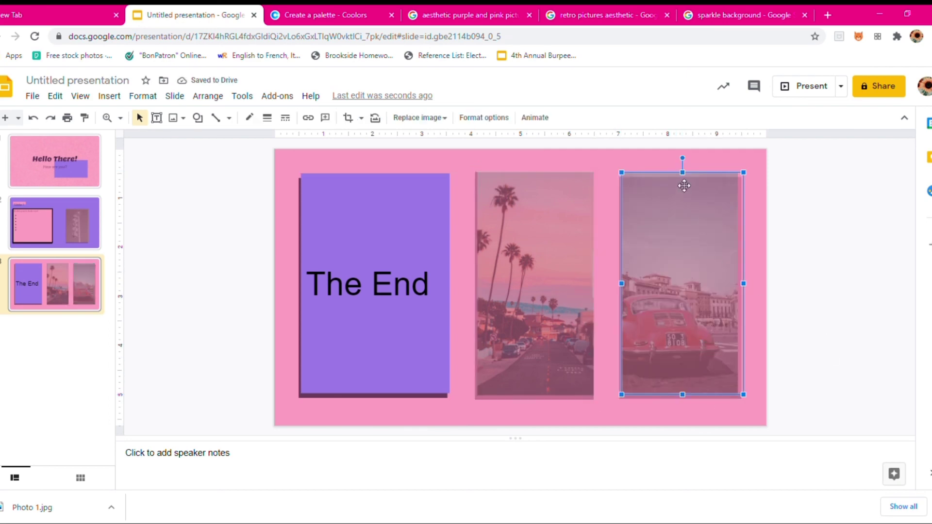